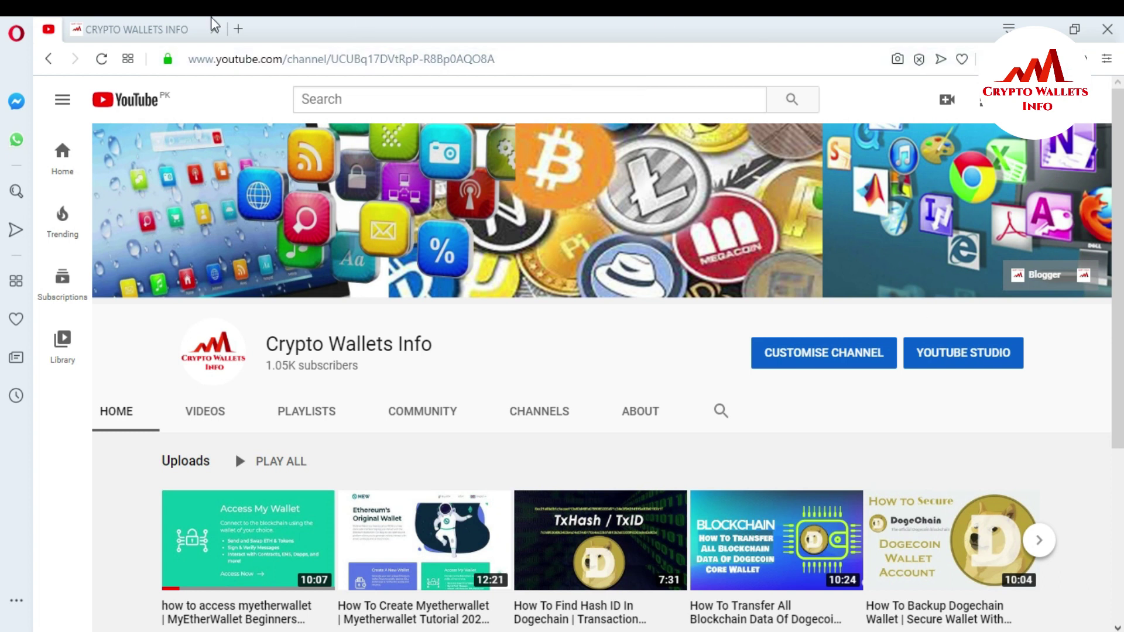
# Switch to the open Crypto Wallets Info website and view its home page
pyautogui.click(141, 28)
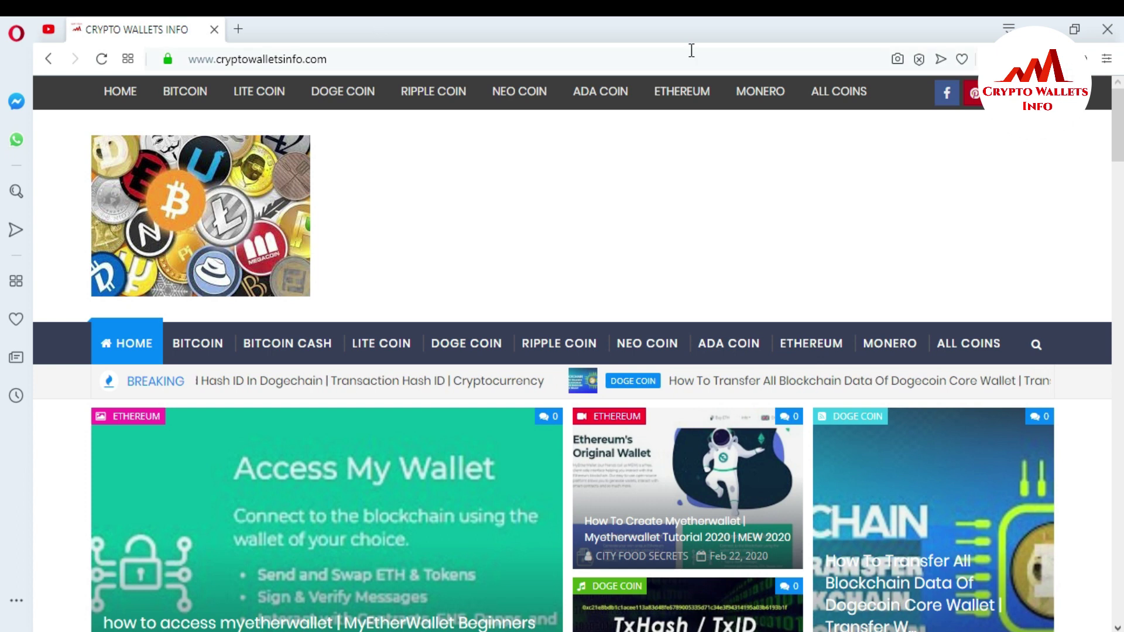
pyautogui.moveTo(1119, 94)
pyautogui.mouseDown()
pyautogui.moveTo(1119, 155)
pyautogui.moveTo(1120, 88)
pyautogui.mouseUp()
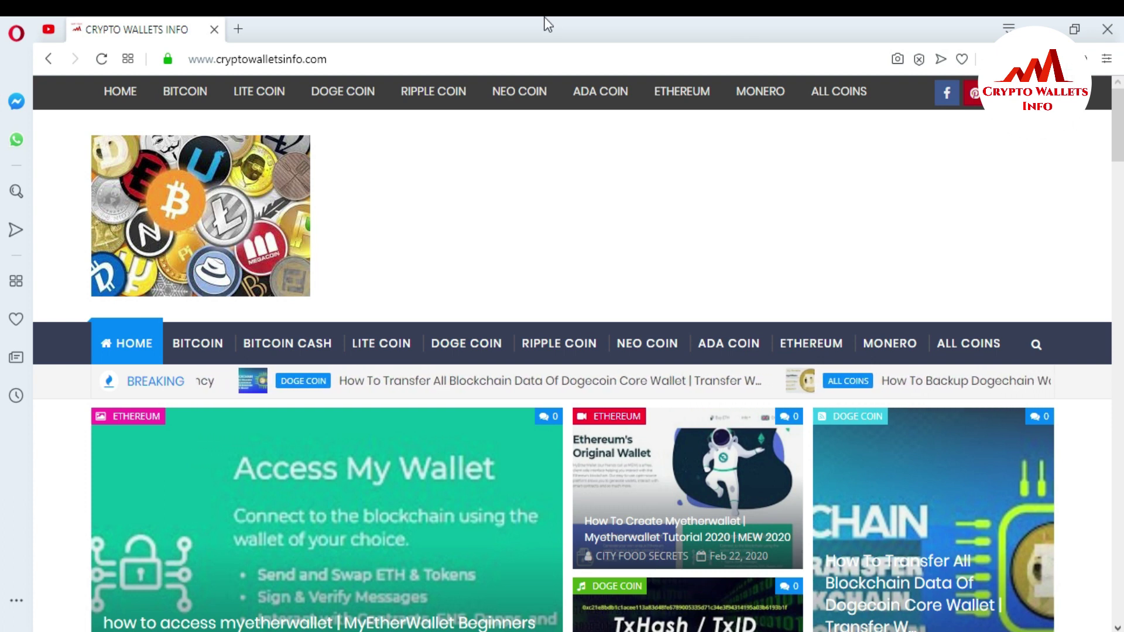
# Open google.com in a new tab and search for myetherwallet
pyautogui.click(237, 28)
pyautogui.write('google.com')
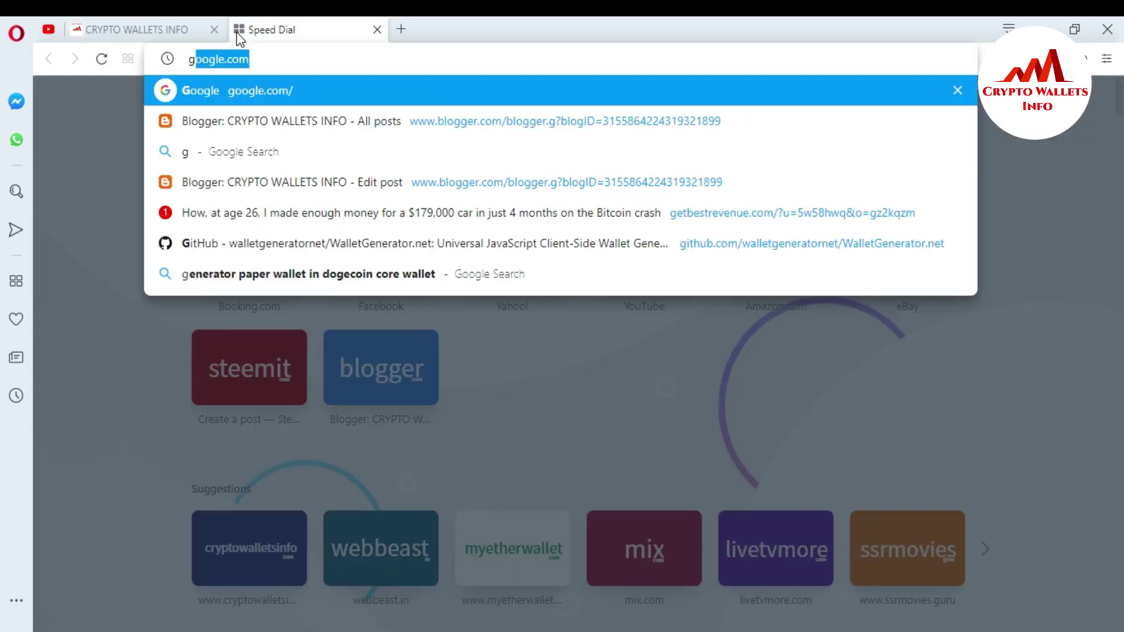
pyautogui.press('Right')
pyautogui.press('Return')
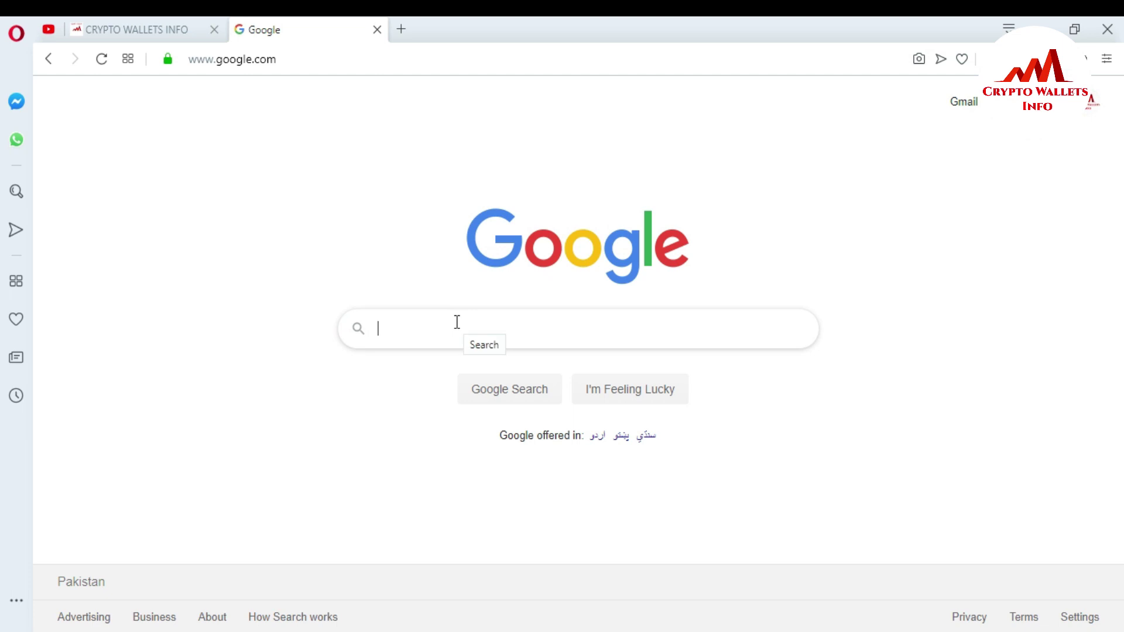
pyautogui.write('my')
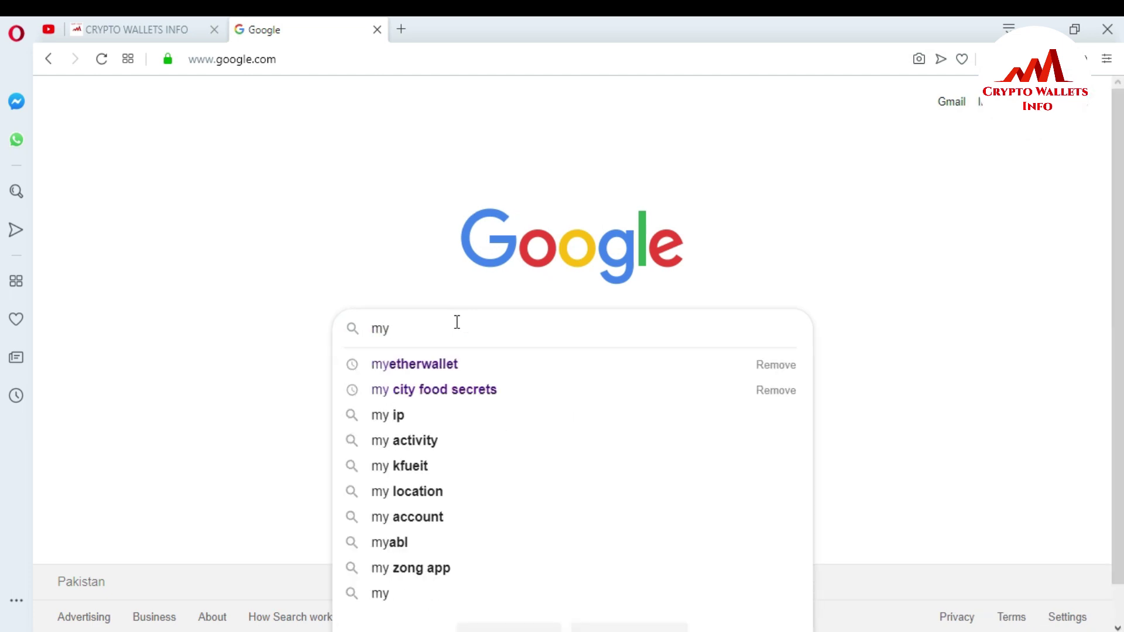
pyautogui.click(444, 362)
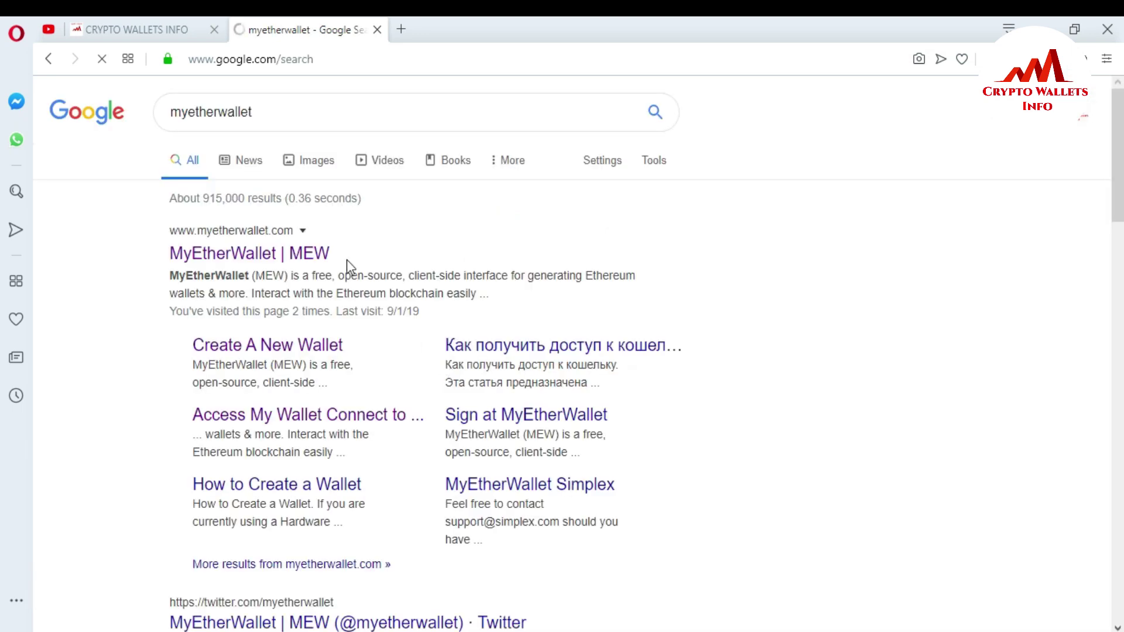
# Look through the search results and open the official MyEtherWallet | MEW site
pyautogui.click(381, 256)
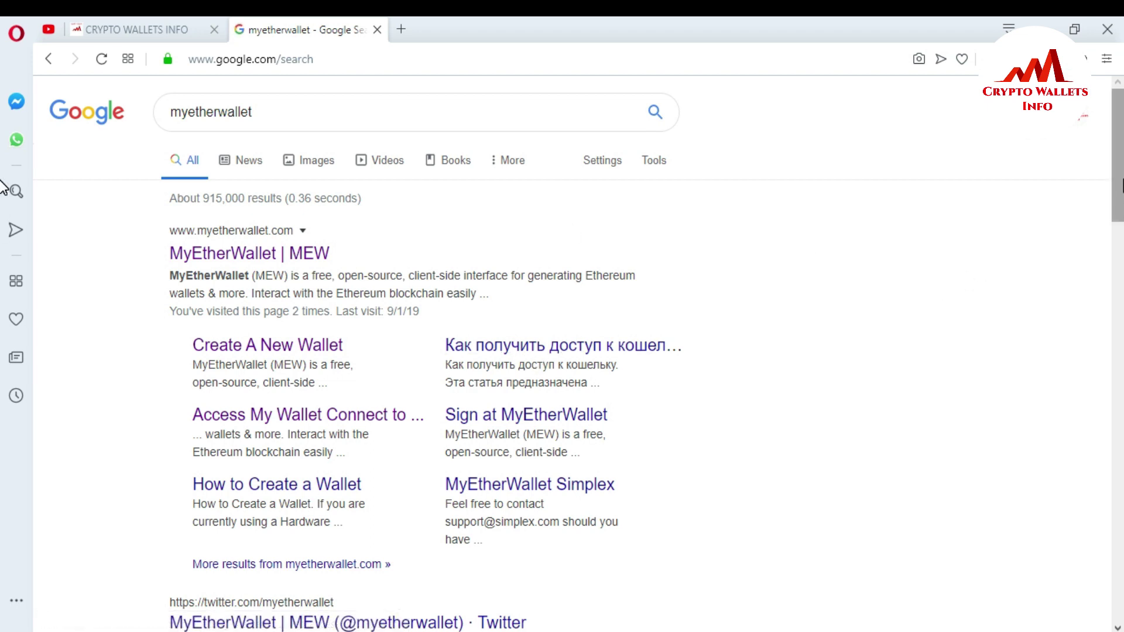
pyautogui.scroll(-5, 2, 187)
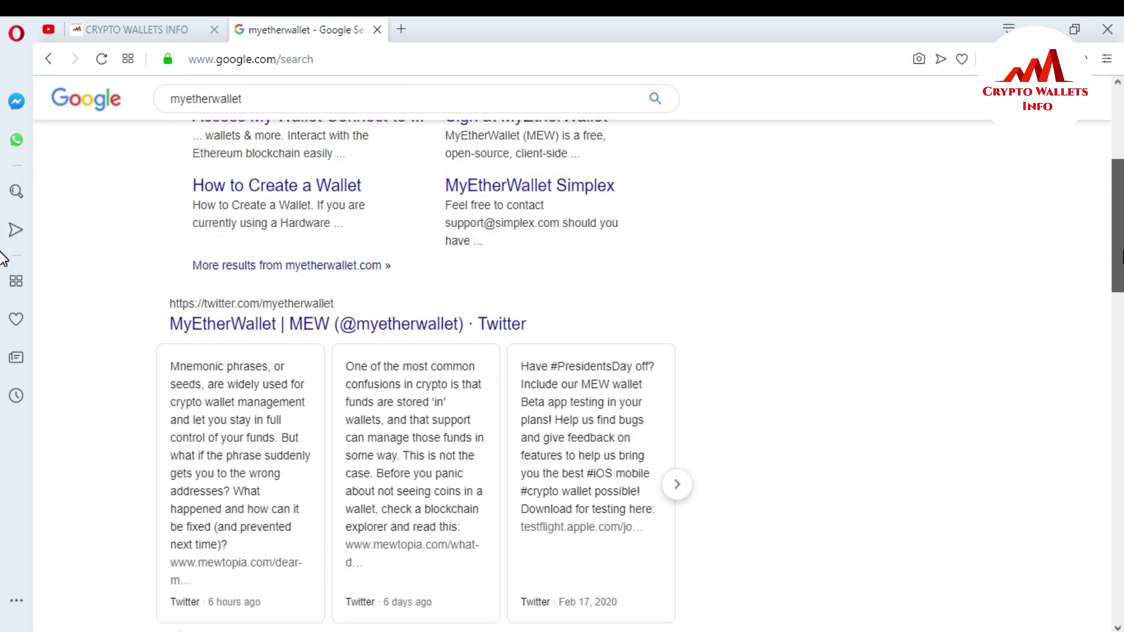
pyautogui.scroll(-12, 3, 258)
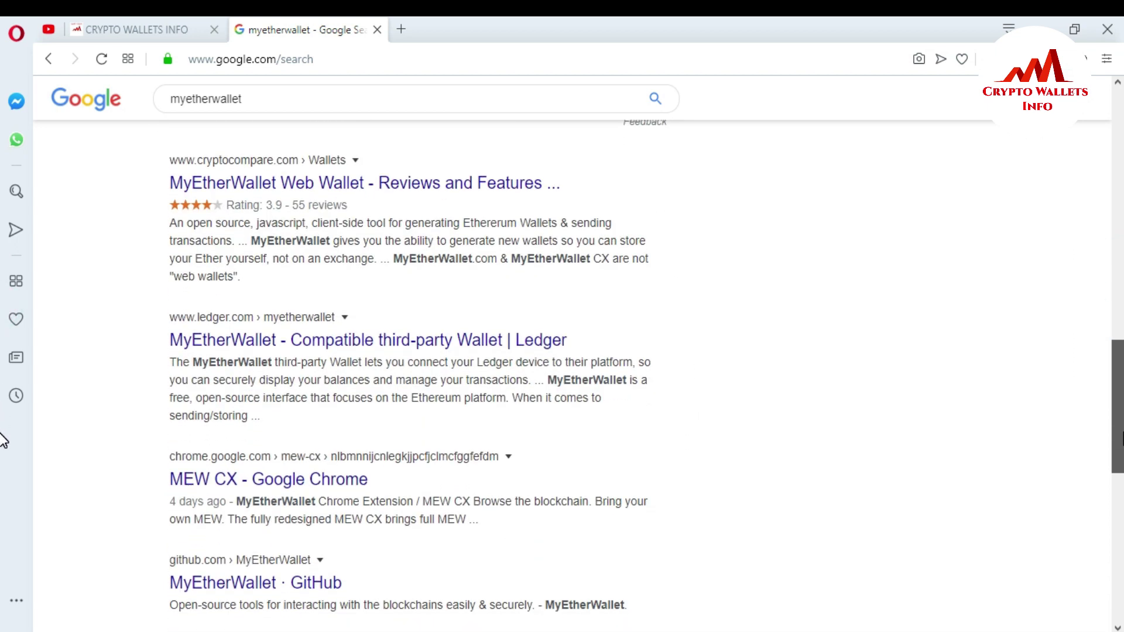
pyautogui.scroll(12, 3, 440)
pyautogui.moveTo(1115, 262); pyautogui.dragTo(1118, 186)
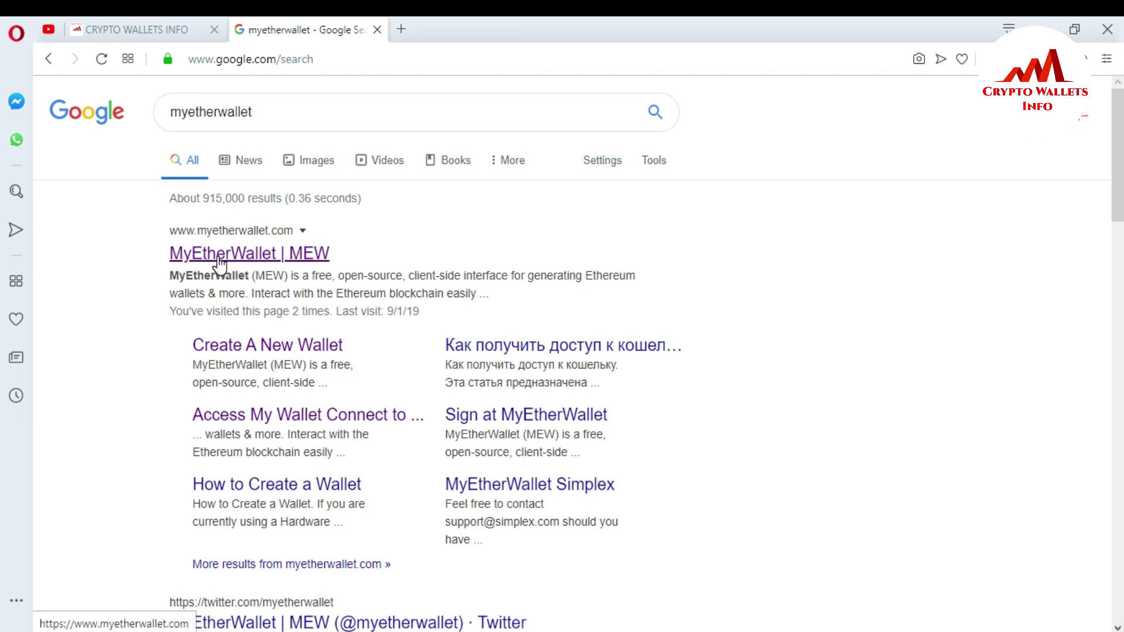
pyautogui.click(258, 264)
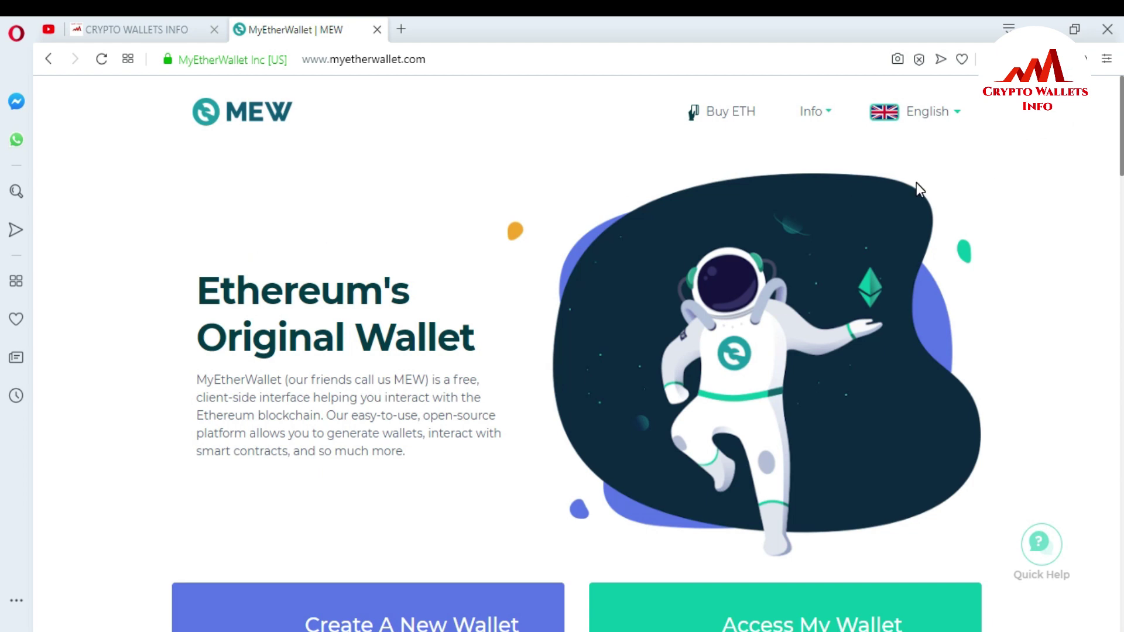
# Open the Access My Wallet page from the MEW home page
pyautogui.scroll(-6, 3, 194)
pyautogui.scroll(-1, 3, 195)
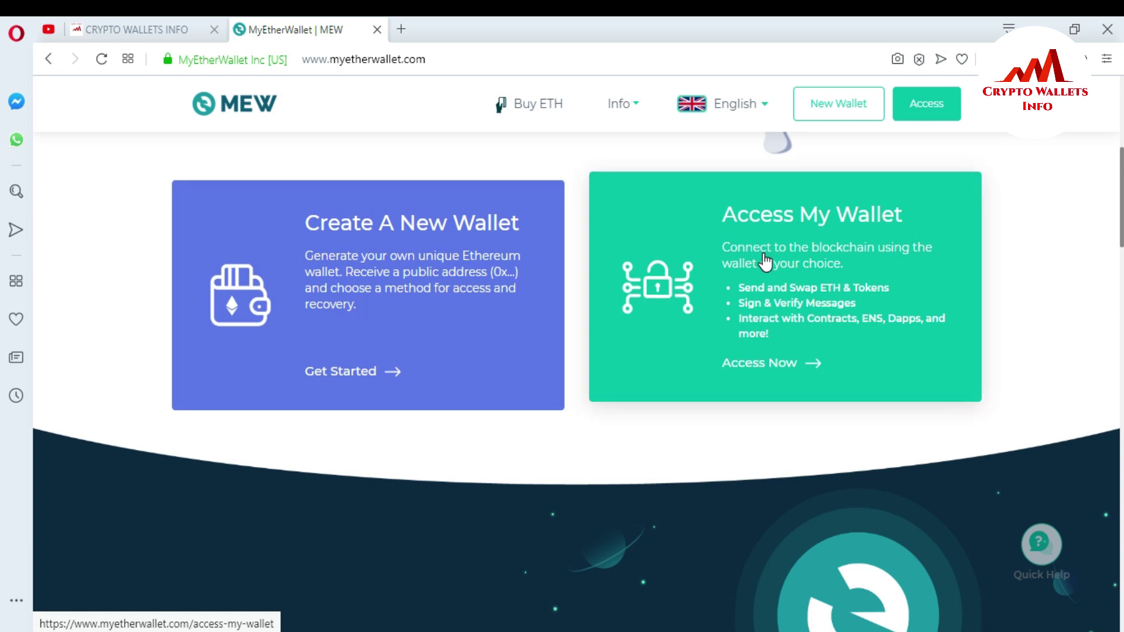
pyautogui.click(801, 296)
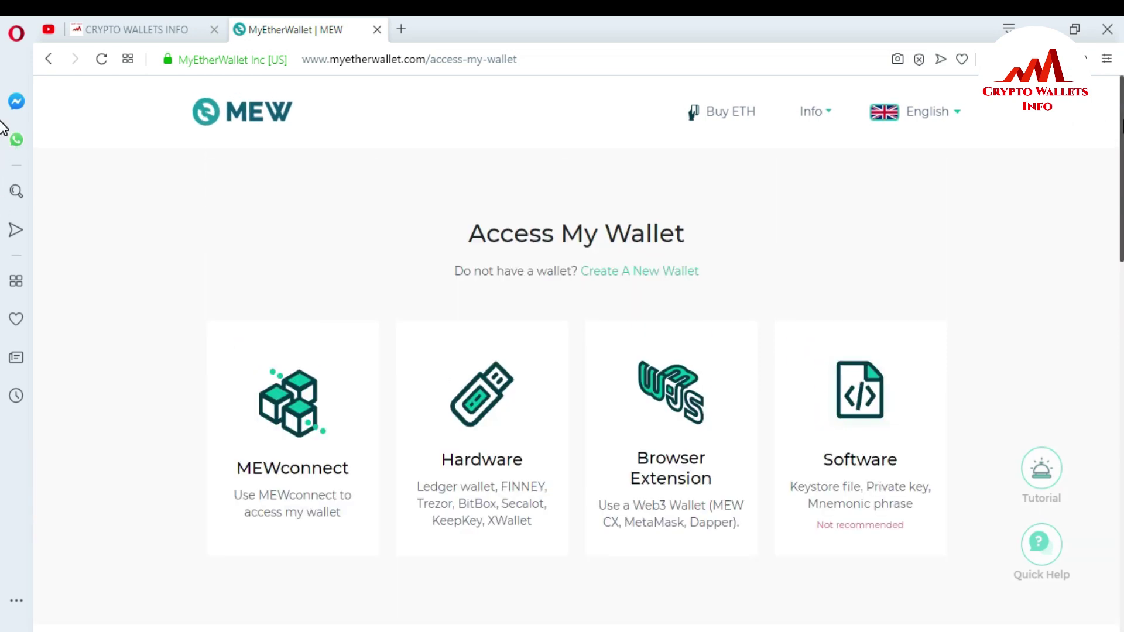
# Choose Browser Extension as the wallet access method and go to the MEW CX installation site
pyautogui.scroll(-15, 3, 275)
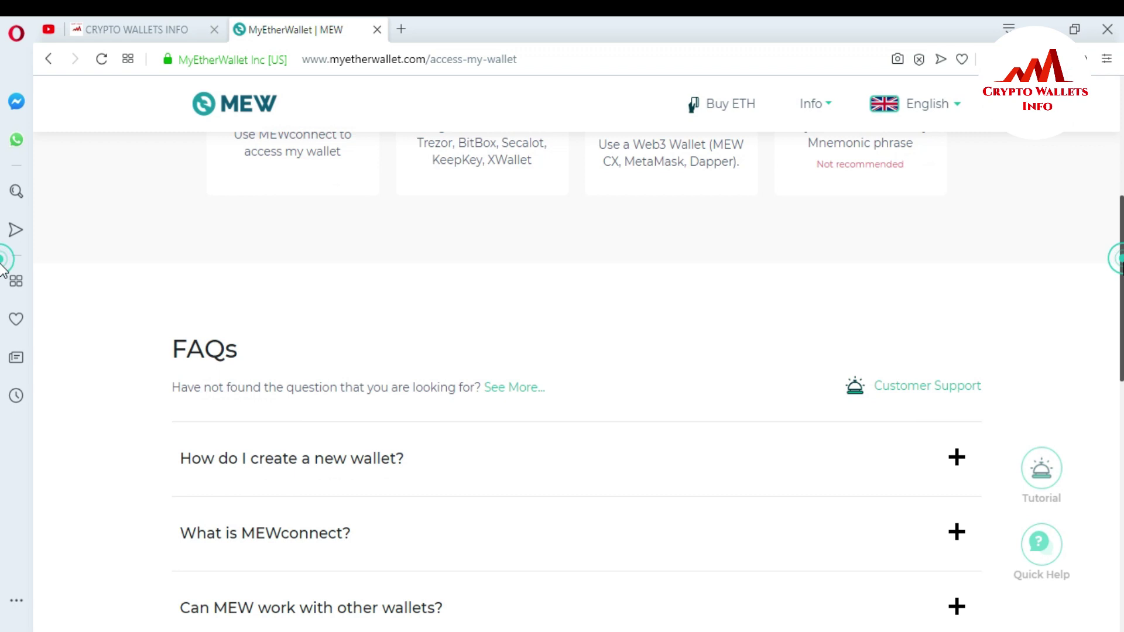
pyautogui.scroll(7, 3, 468)
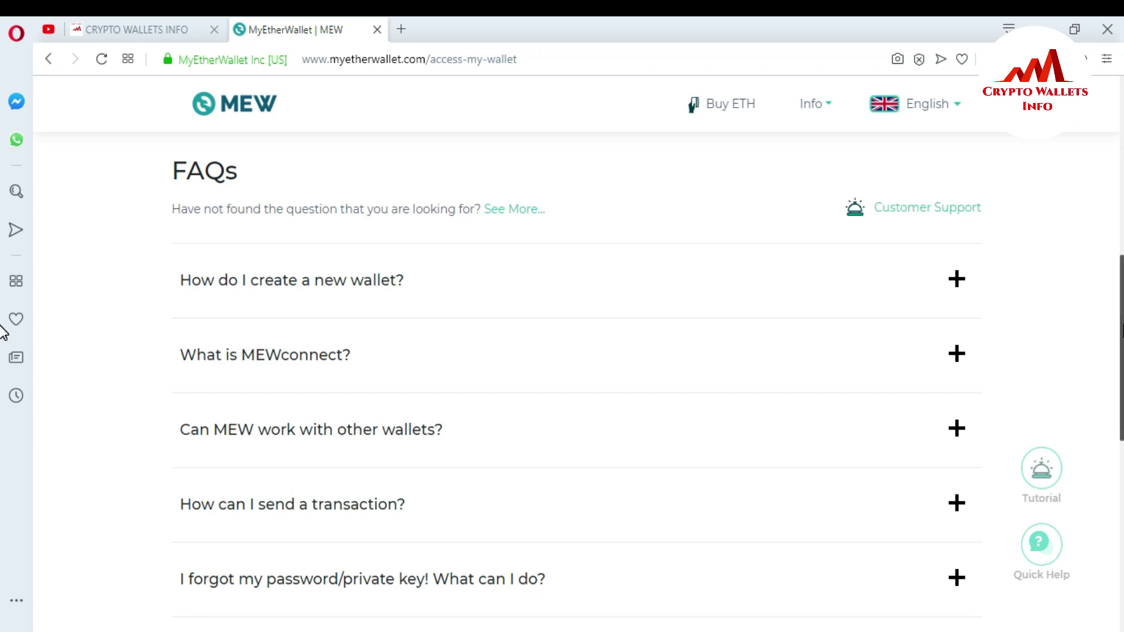
pyautogui.scroll(-3, 5, 351)
pyautogui.scroll(-2, 4, 421)
pyautogui.moveTo(1119, 445); pyautogui.dragTo(1118, 198)
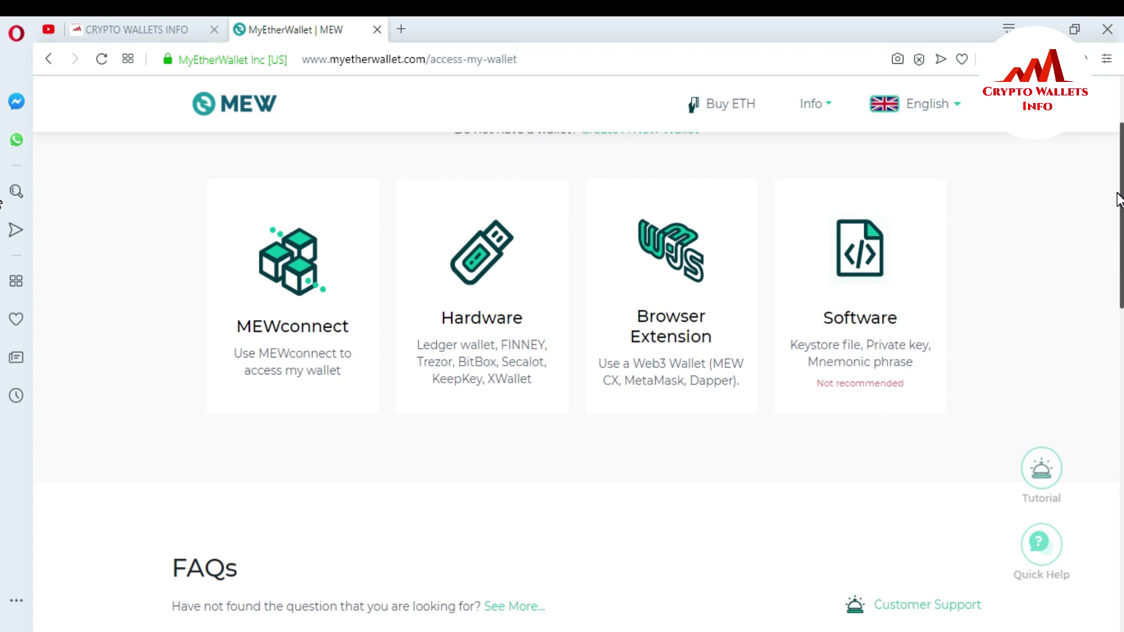
pyautogui.moveTo(1119, 199); pyautogui.dragTo(3, 167)
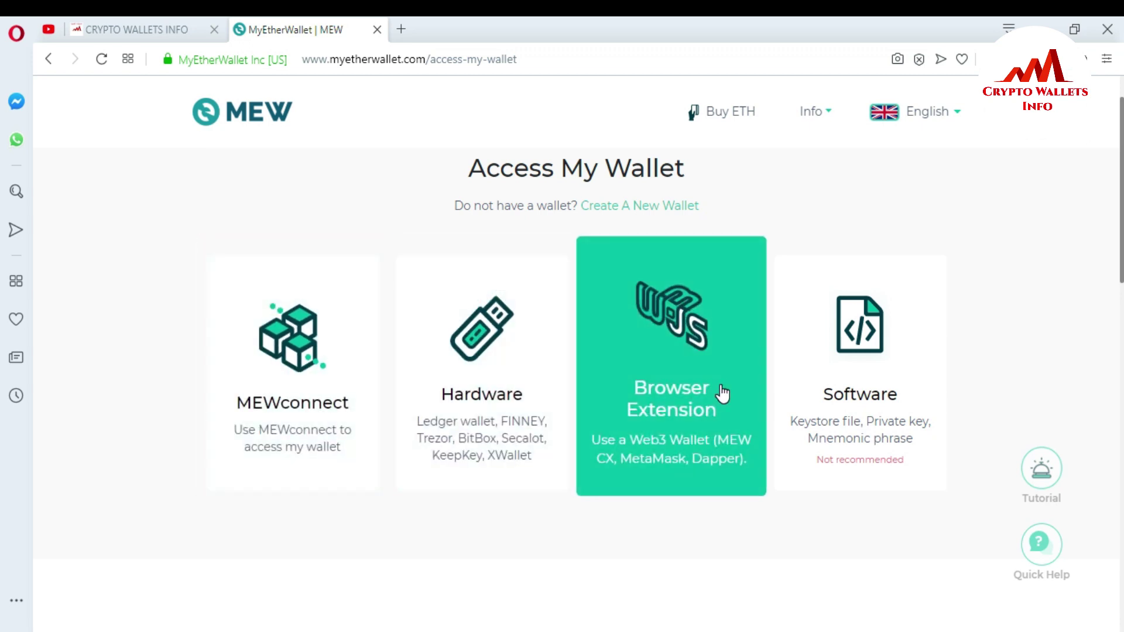
pyautogui.click(654, 386)
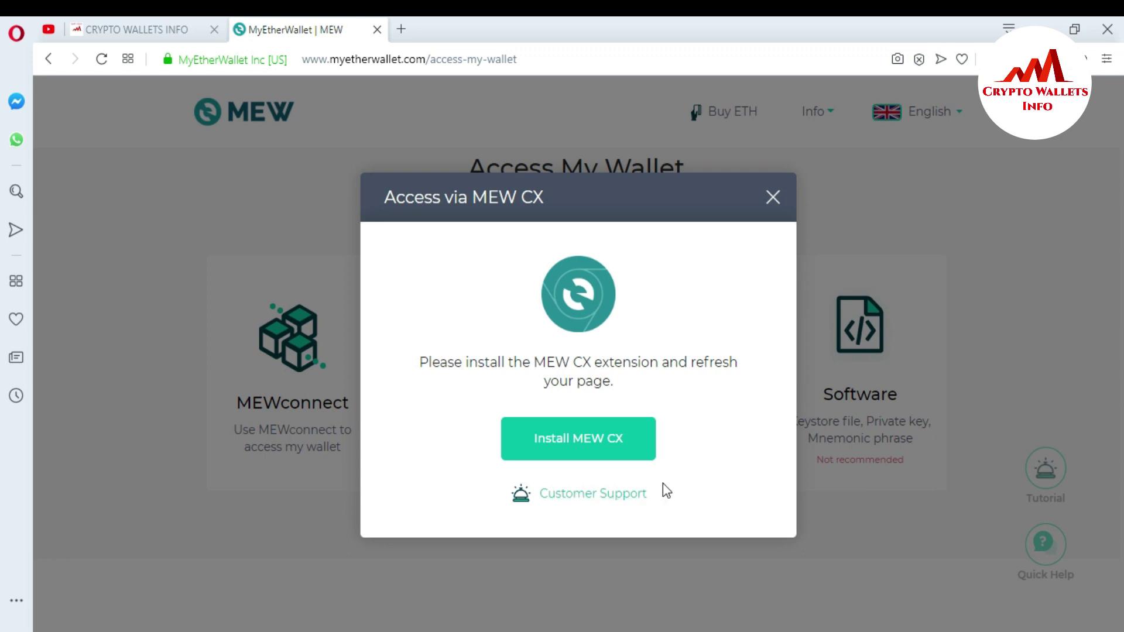
pyautogui.click(583, 445)
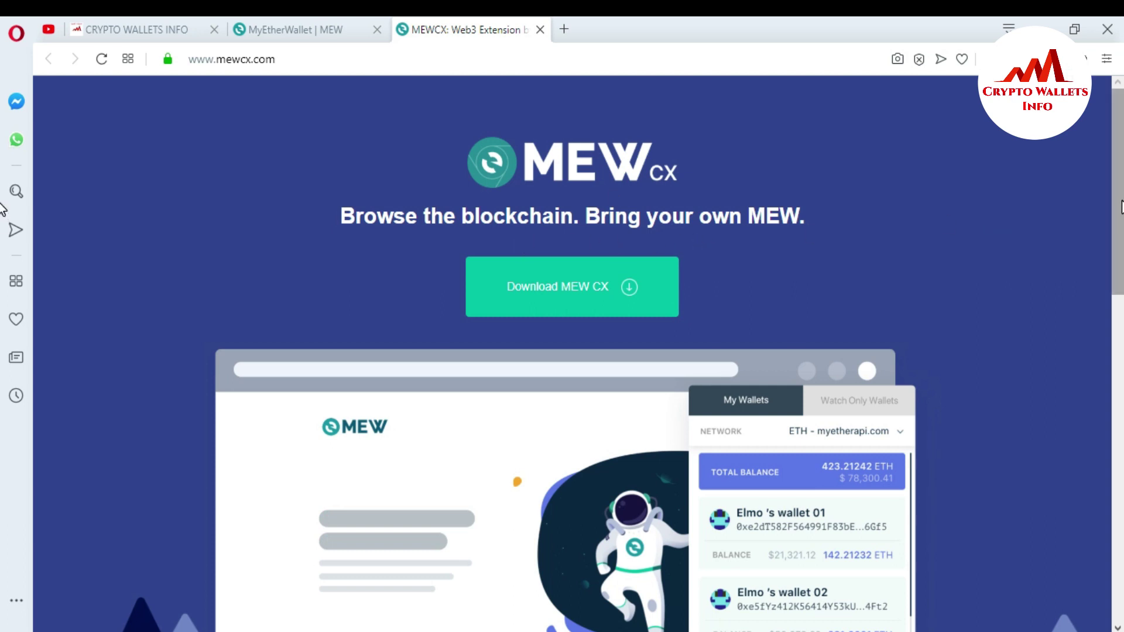
# Examine the MEW CX page's features and FAQs, expanding the How to Create a Wallet question
pyautogui.scroll(-5, 1118, 211)
pyautogui.scroll(-3, 5, 351)
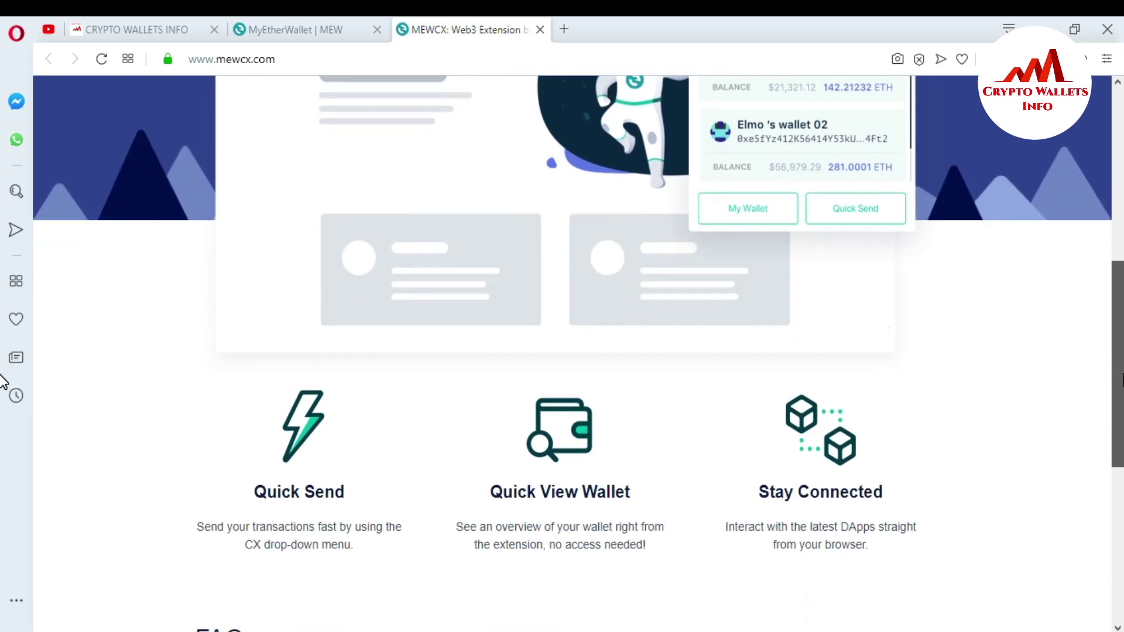
pyautogui.scroll(-2, 3, 432)
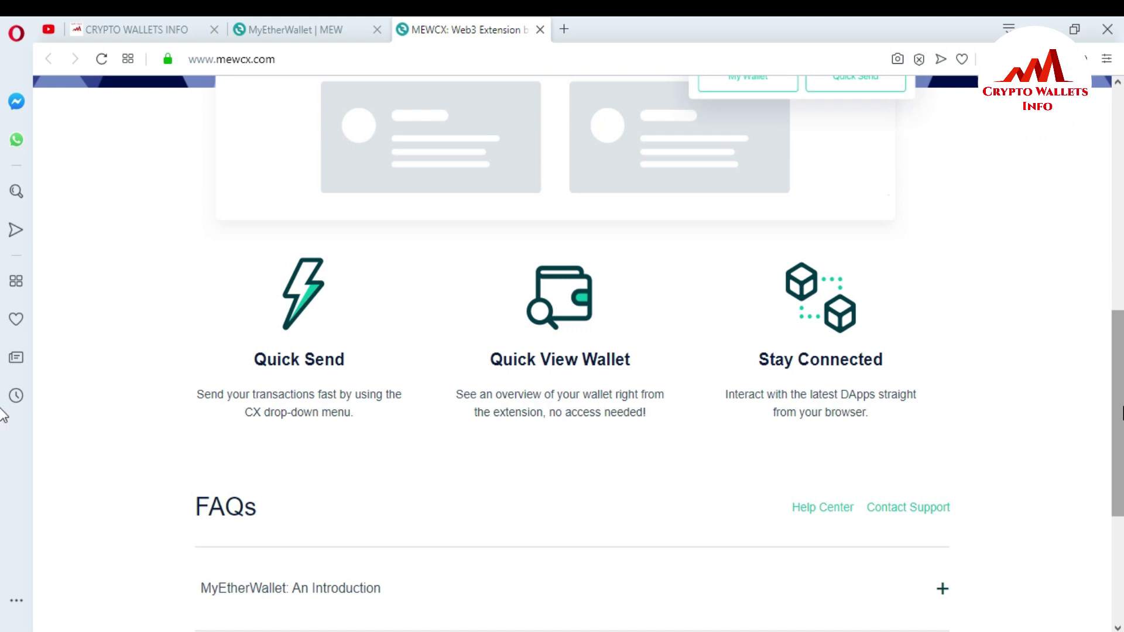
pyautogui.scroll(-5, 5, 414)
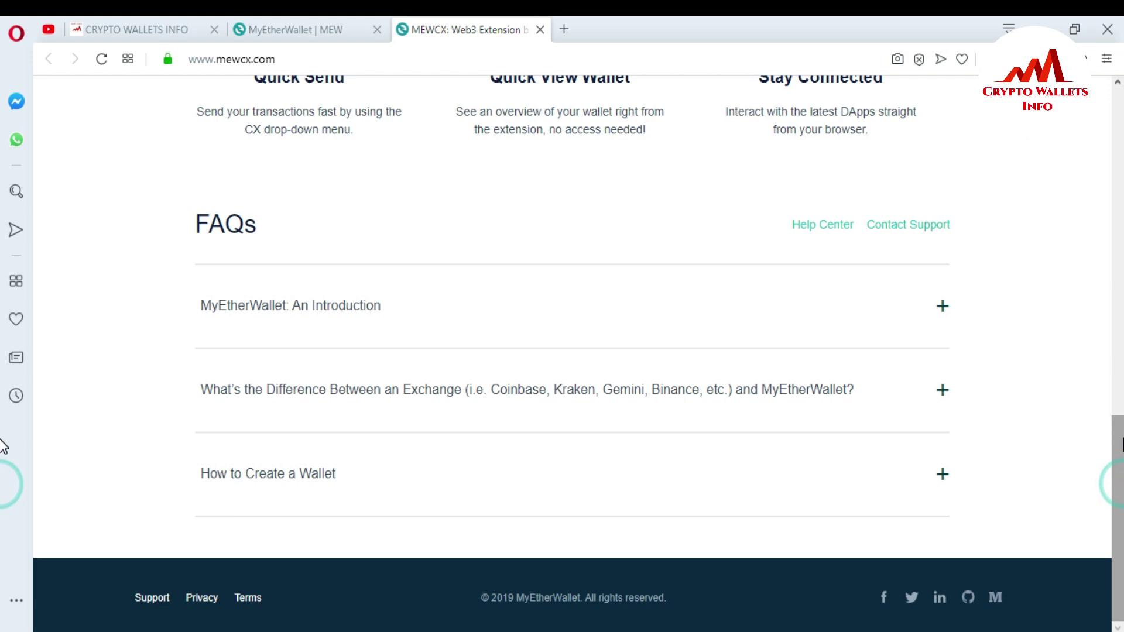
pyautogui.click(943, 474)
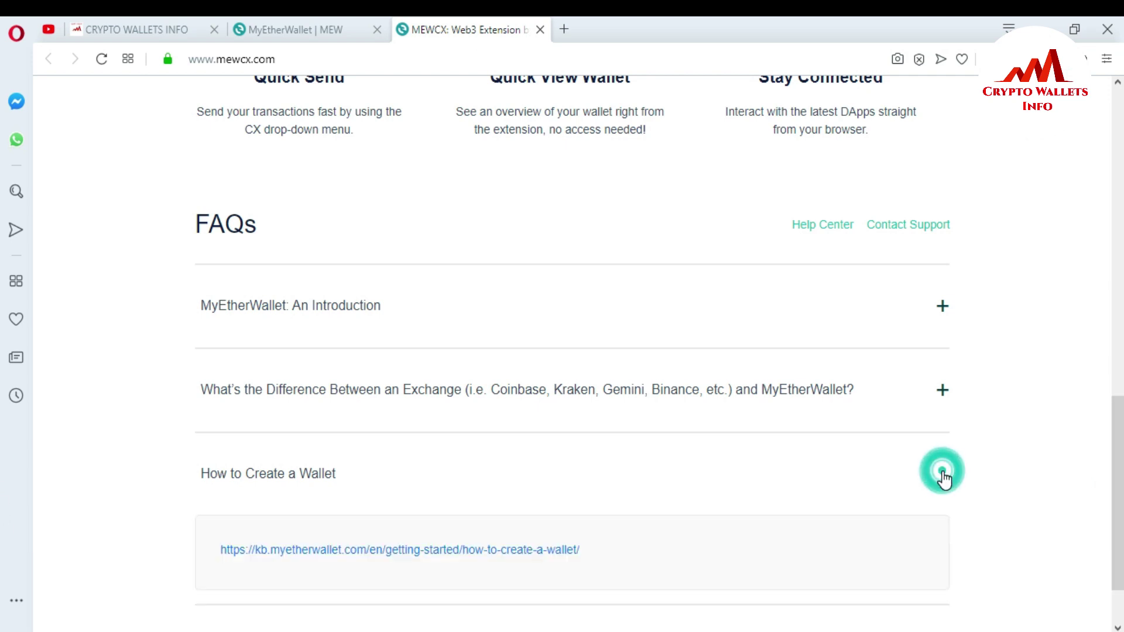
pyautogui.scroll(-2, 2, 454)
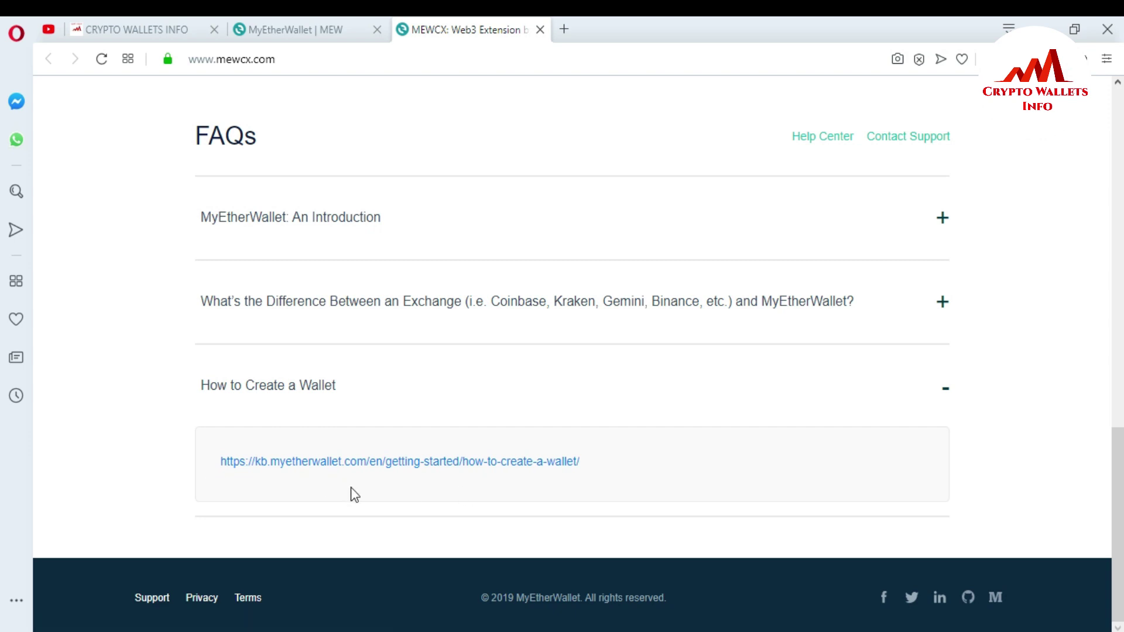
pyautogui.scroll(6, 3, 391)
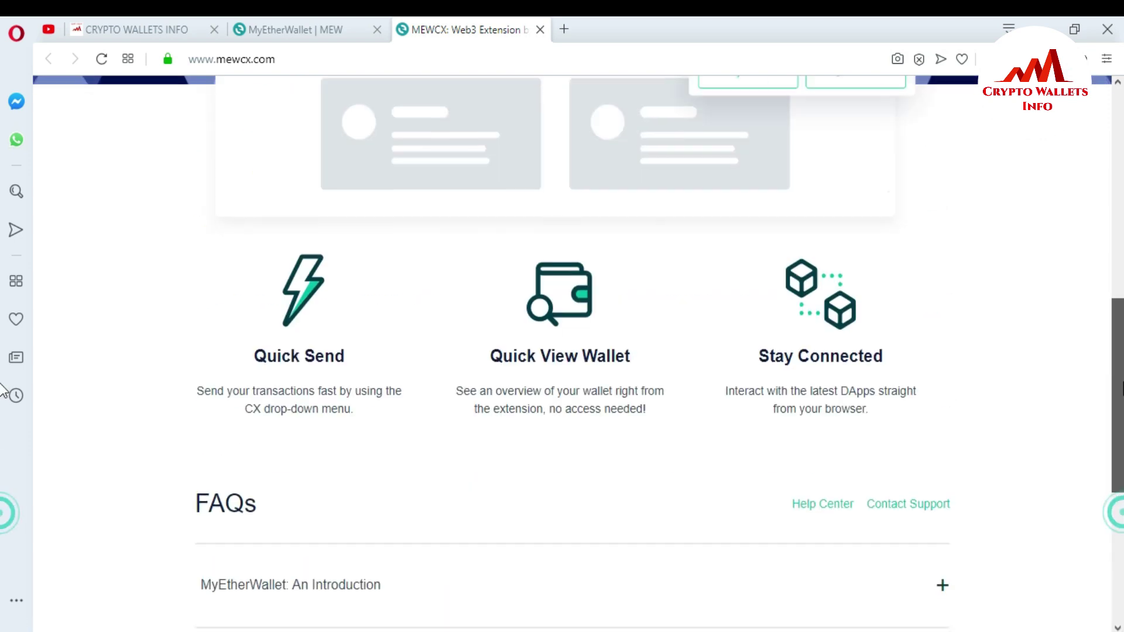
pyautogui.scroll(5, 2, 387)
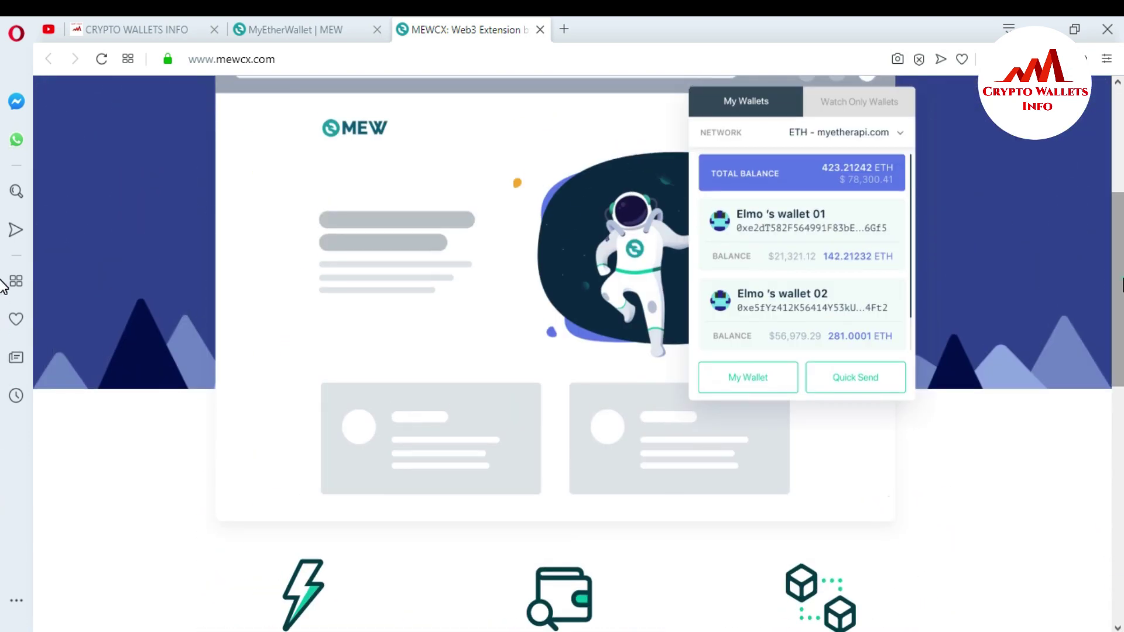
pyautogui.scroll(5, 3, 287)
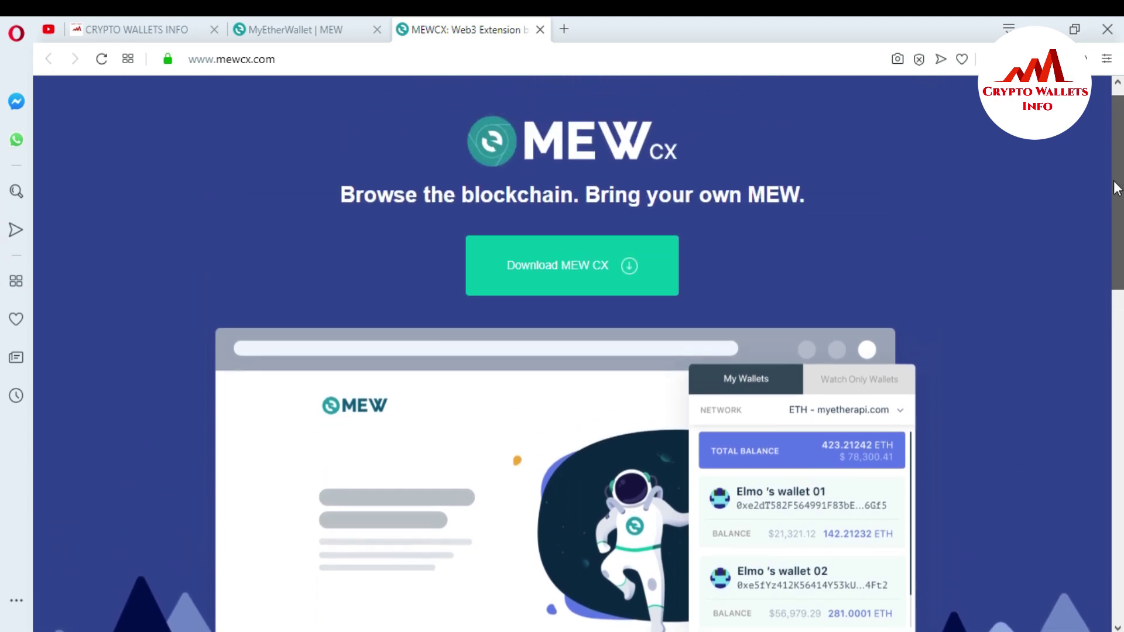
pyautogui.scroll(1, 1115, 187)
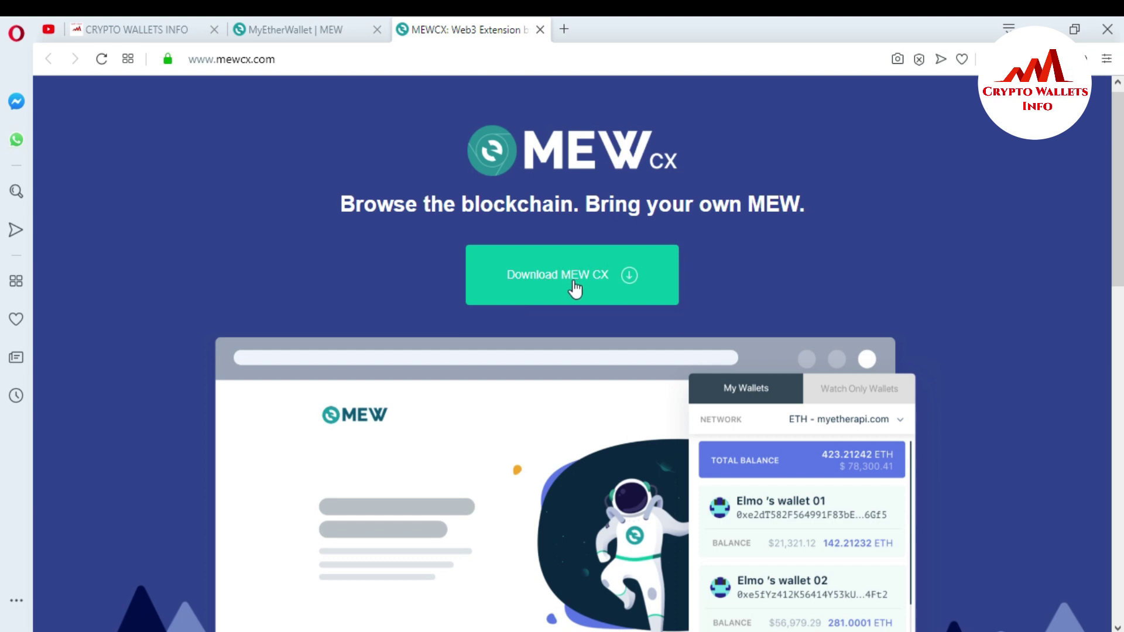
# Open the MEW CX download listing in the Chrome Web Store and review its overview and screenshots through the last image
pyautogui.click(544, 285)
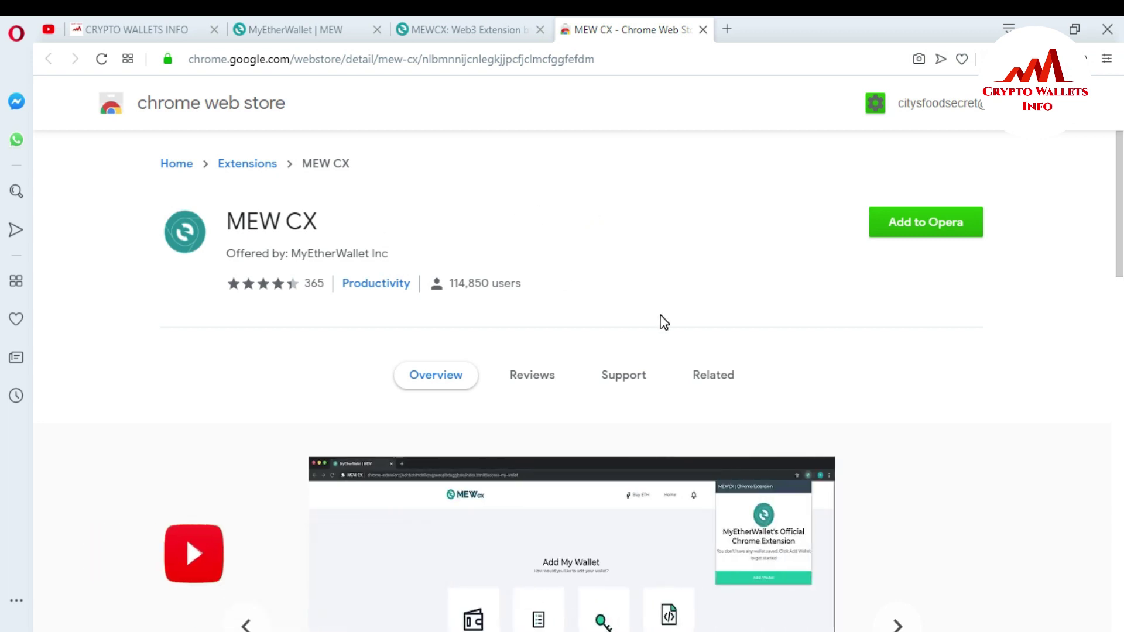
pyautogui.scroll(-10, 3, 227)
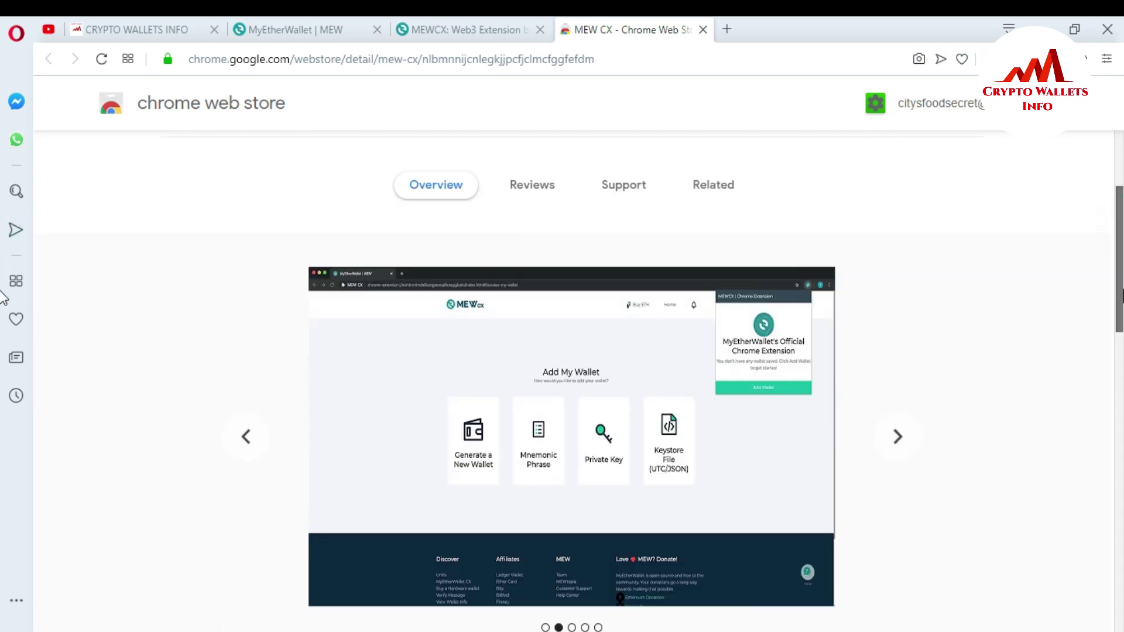
pyautogui.scroll(-4, 3, 421)
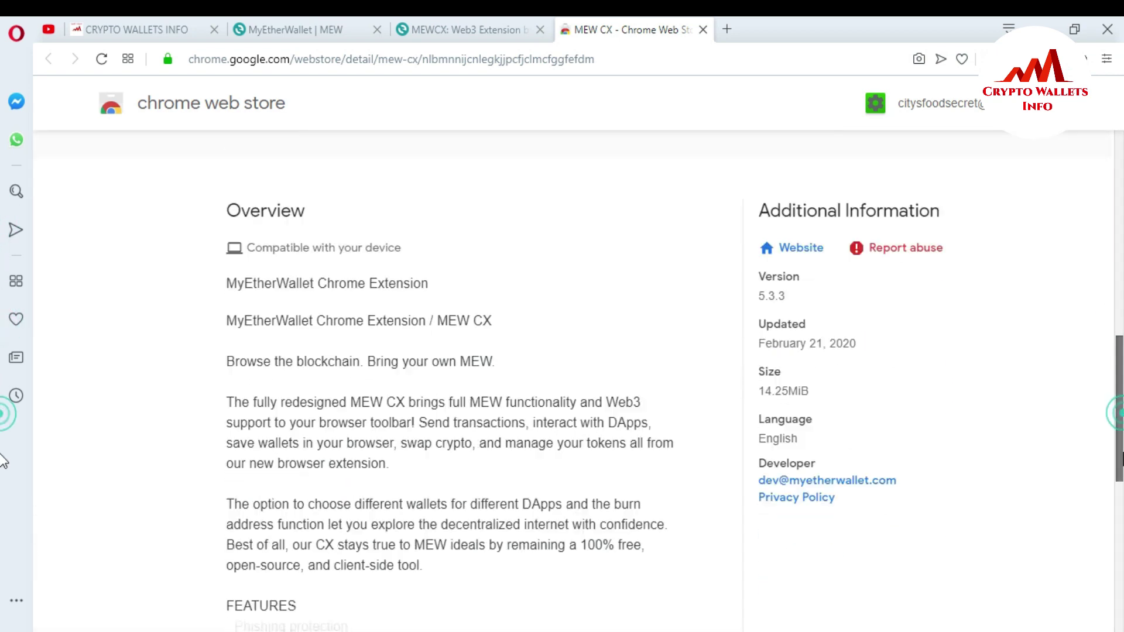
pyautogui.scroll(4, 2, 501)
pyautogui.scroll(5, 3, 433)
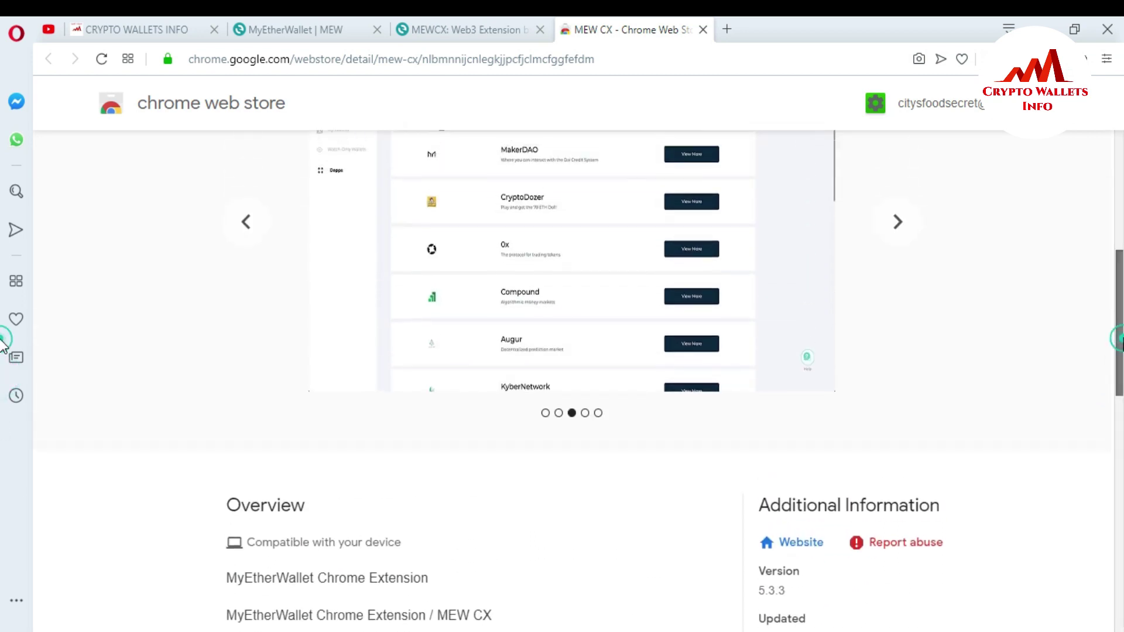
pyautogui.scroll(2, 3, 345)
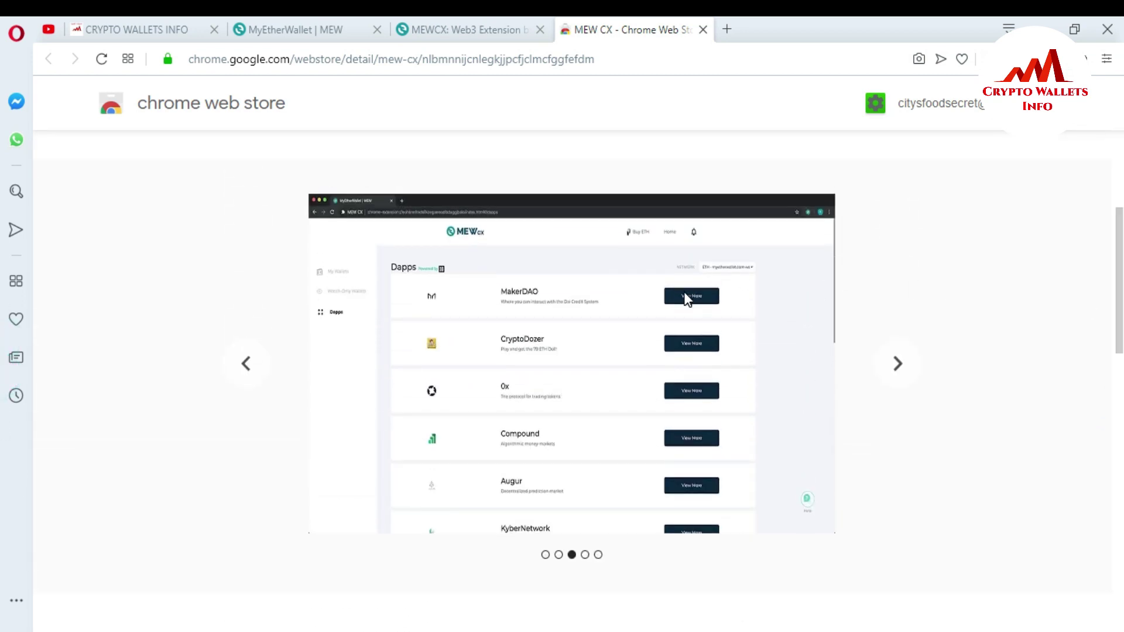
pyautogui.click(897, 367)
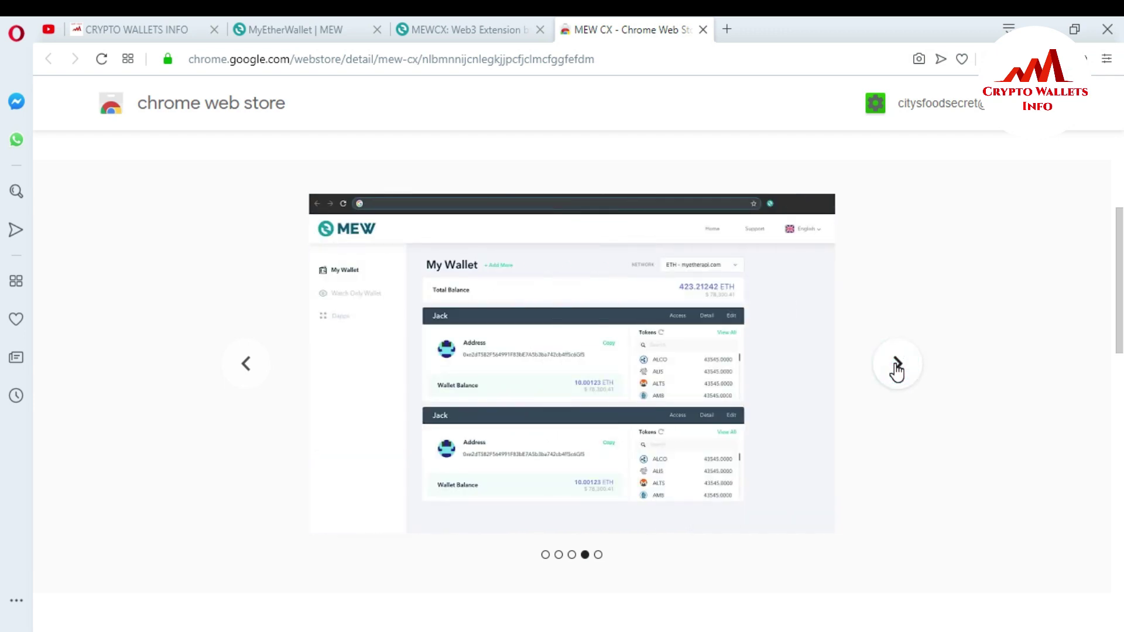
pyautogui.click(897, 366)
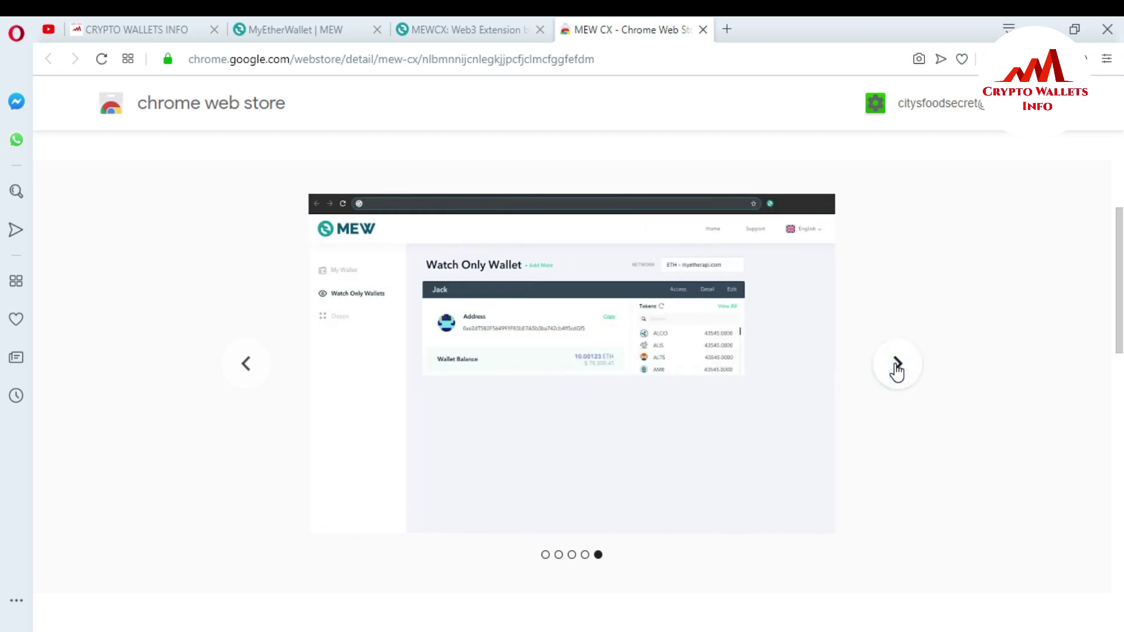
# Add the MEW CX extension to Opera from its Chrome Web Store listing and acknowledge the compatibility notice
pyautogui.click(897, 365)
pyautogui.scroll(5, 3, 272)
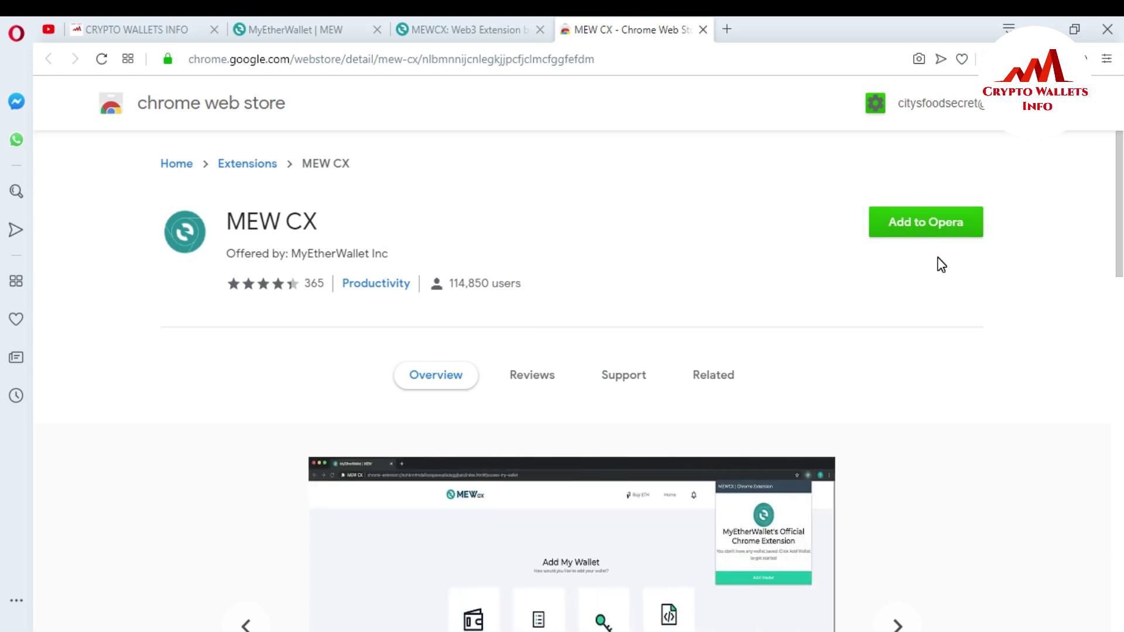
pyautogui.click(921, 223)
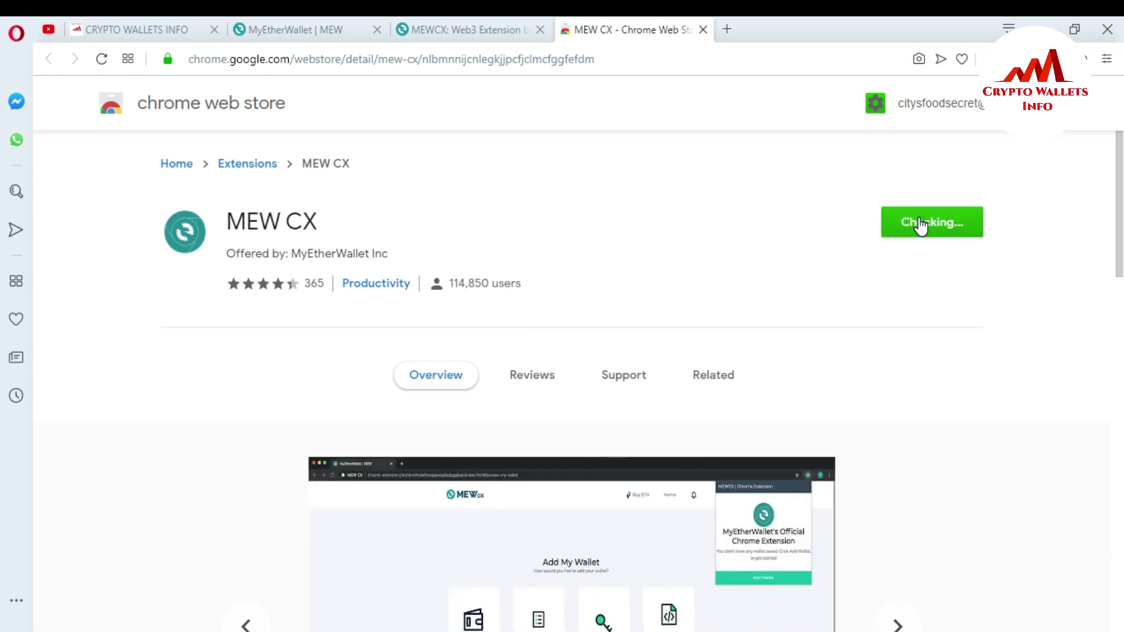
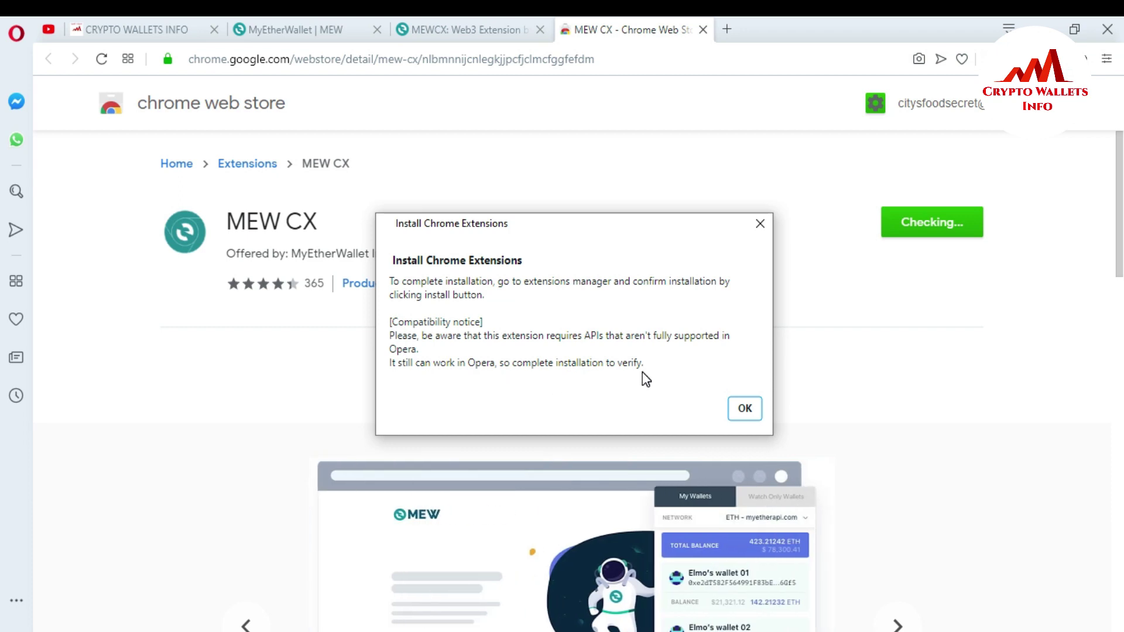
pyautogui.click(746, 409)
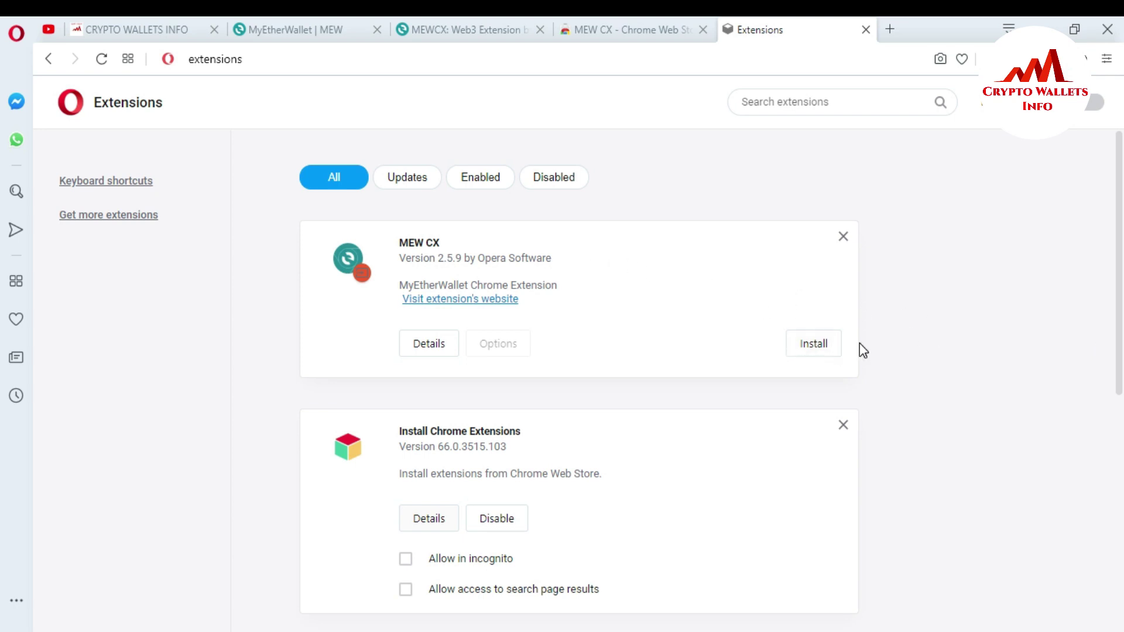
# Install MEW CX from the extensions manager, accepting its requested permissions and dismissing the completion notice
pyautogui.click(807, 346)
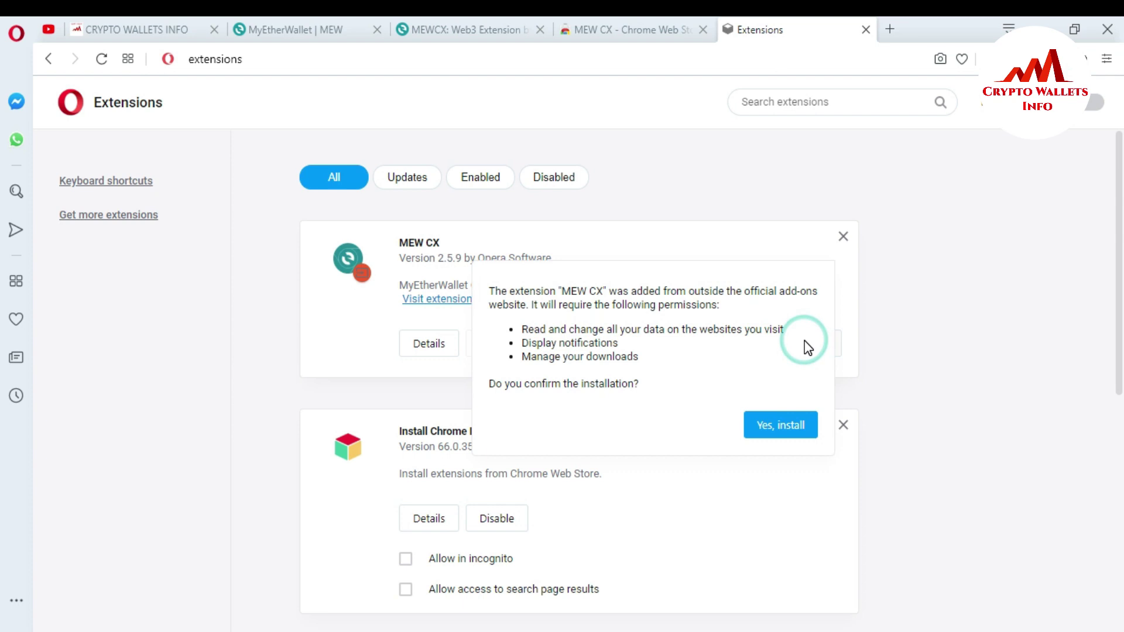
pyautogui.click(779, 431)
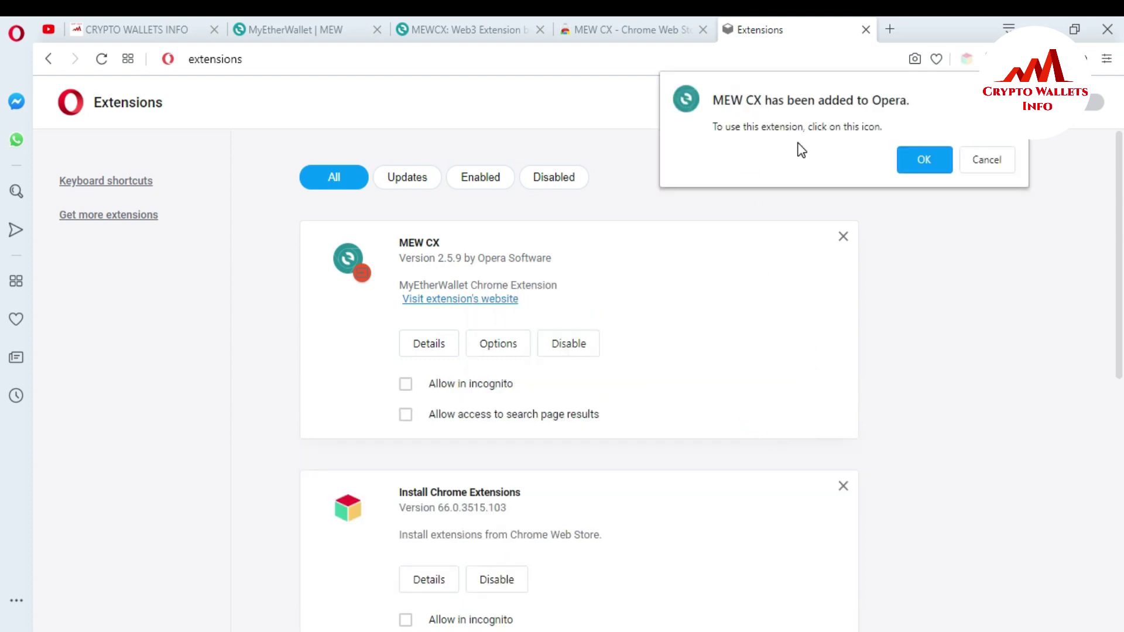
pyautogui.click(918, 157)
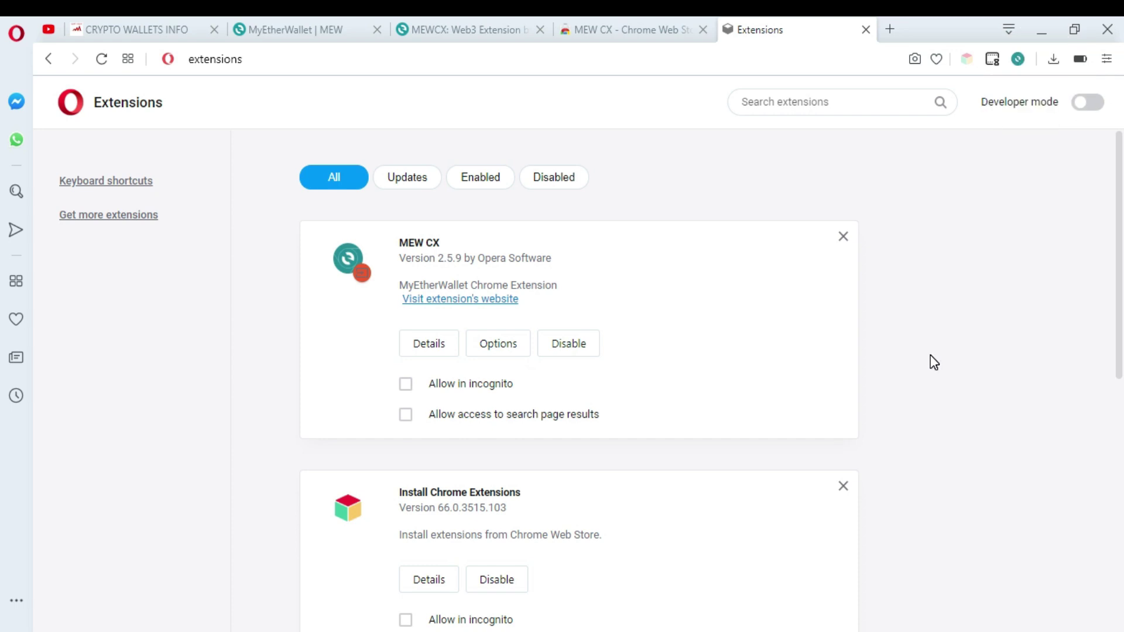
# Start adding a wallet from the MEW CX extension, choosing Keystore File (UTC/JSON) as the method
pyautogui.click(1020, 58)
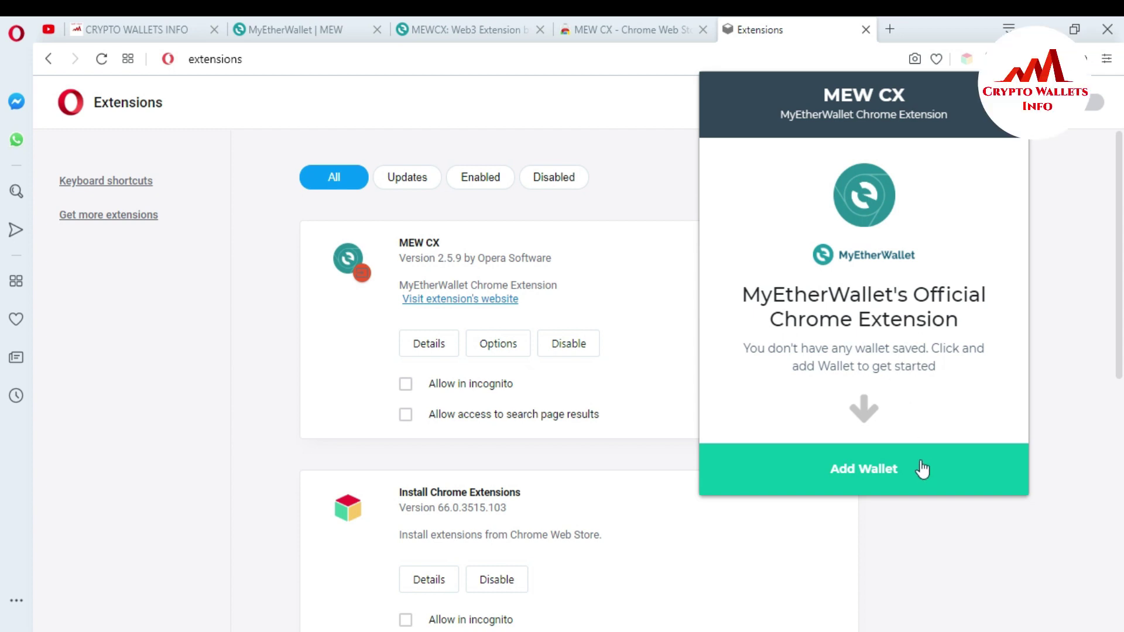
pyautogui.click(874, 477)
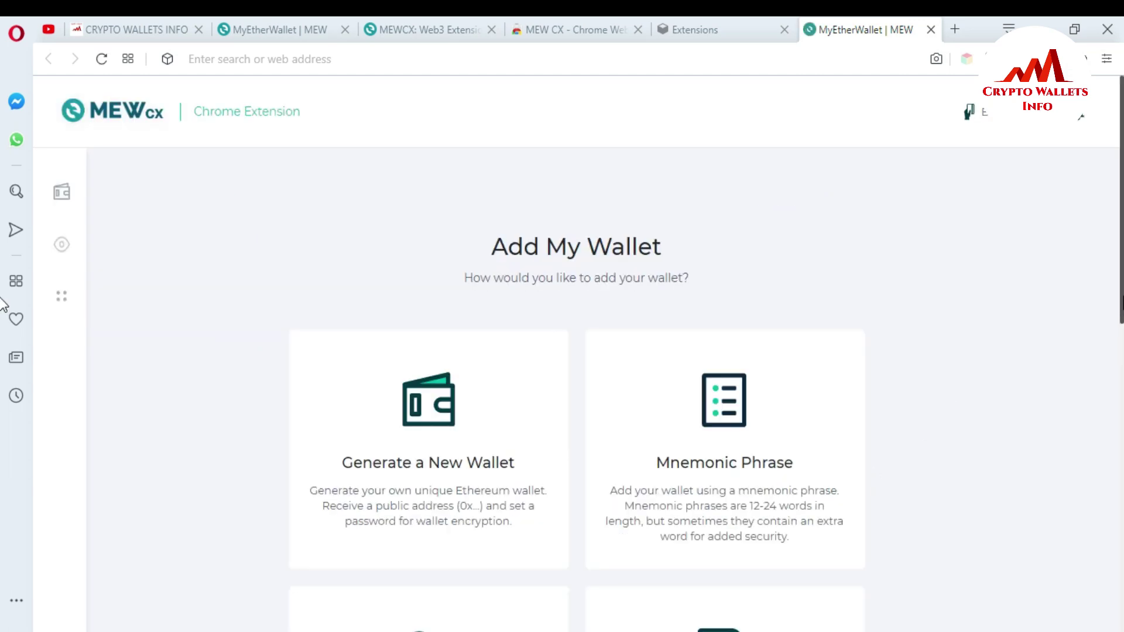
pyautogui.scroll(-5, 1, 280)
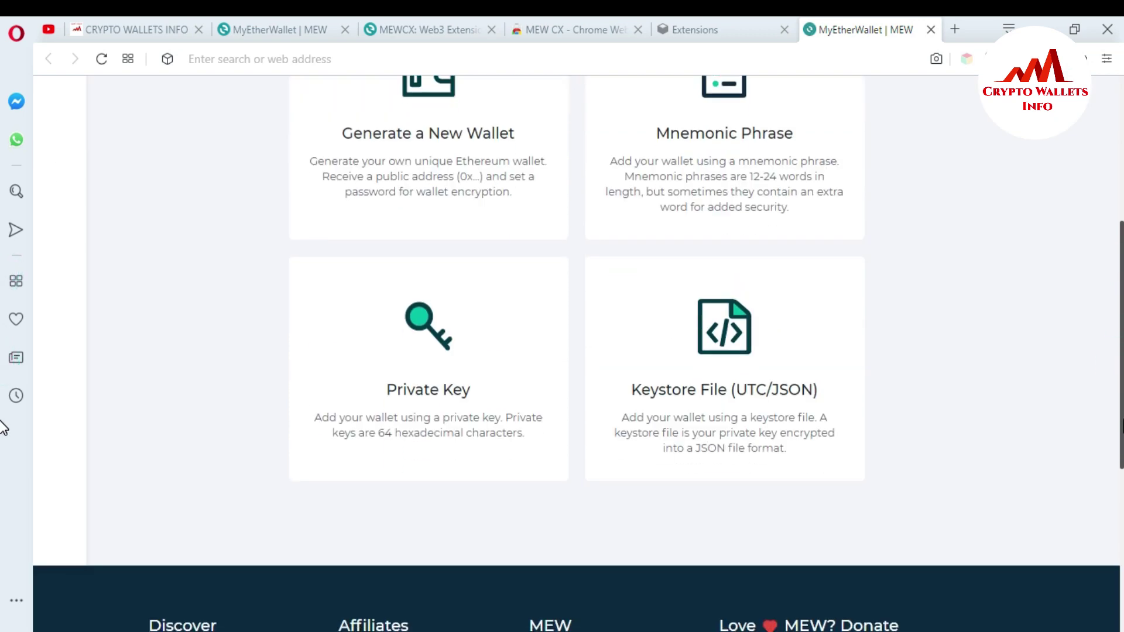
pyautogui.scroll(1, 3, 413)
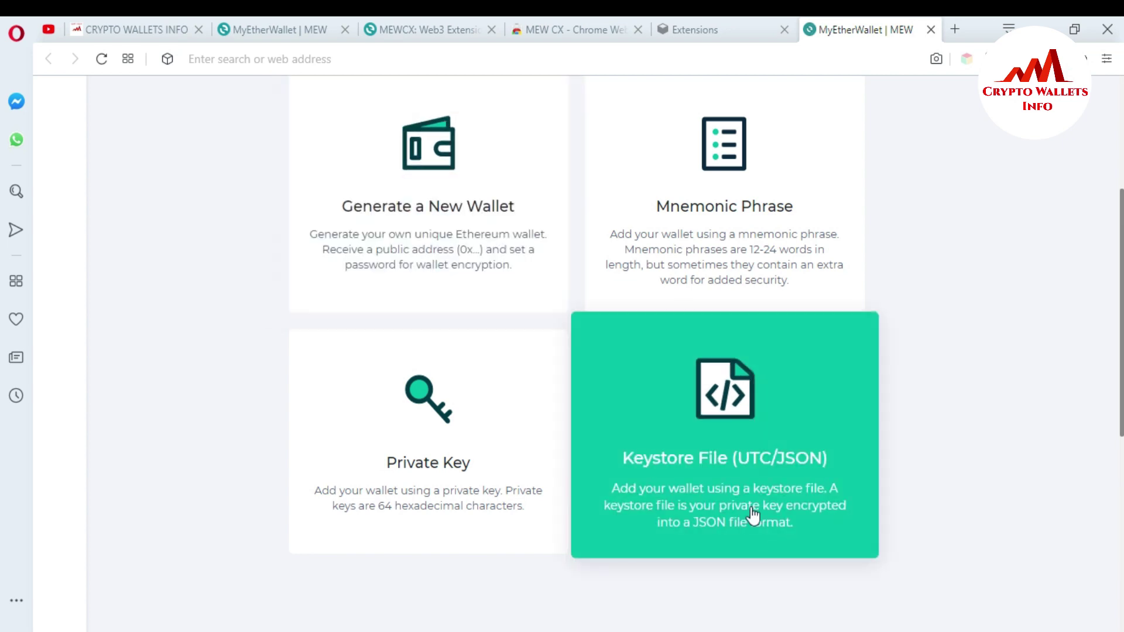
pyautogui.click(720, 438)
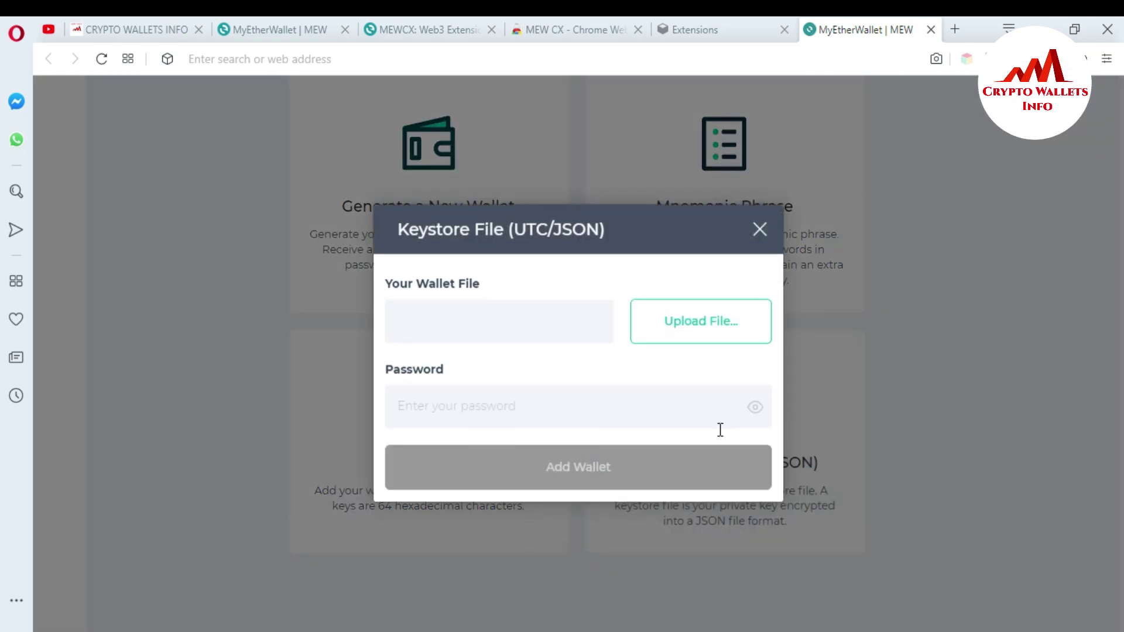
# Upload the wallet's UTC keystore file from the Downloads folder
pyautogui.click(724, 324)
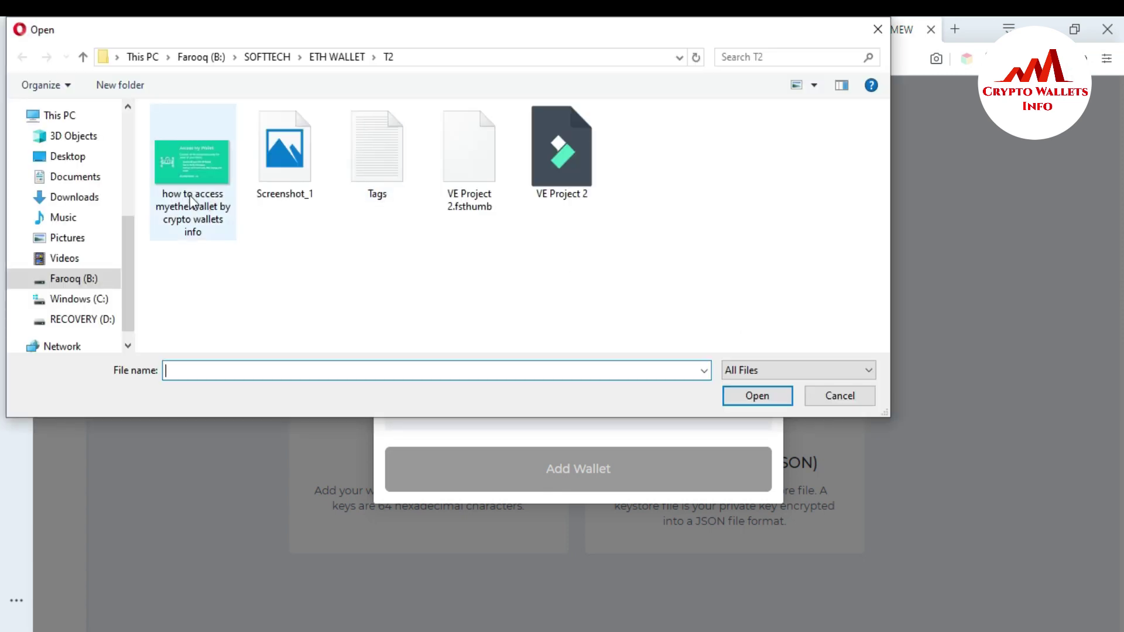
pyautogui.moveTo(131, 245); pyautogui.dragTo(134, 171)
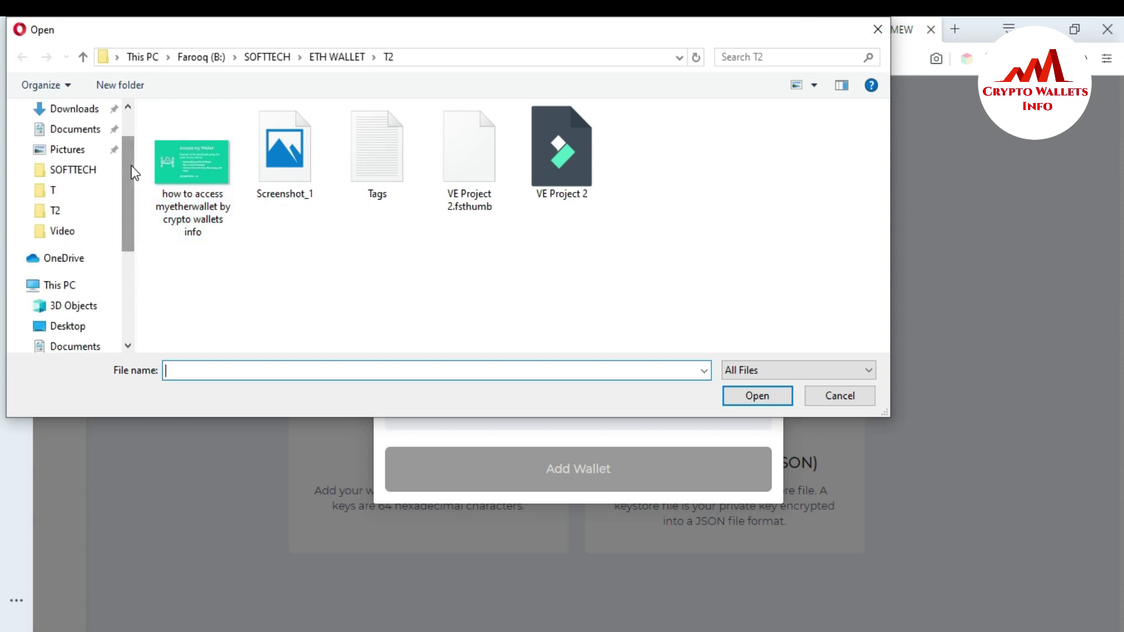
pyautogui.click(87, 112)
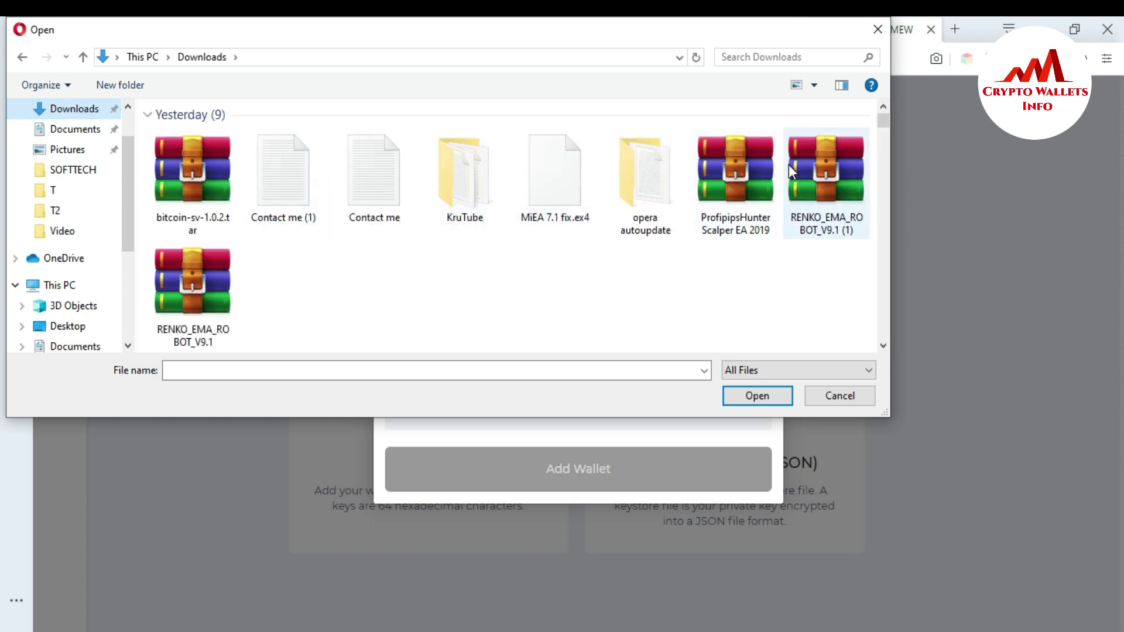
pyautogui.moveTo(883, 121); pyautogui.dragTo(888, 134)
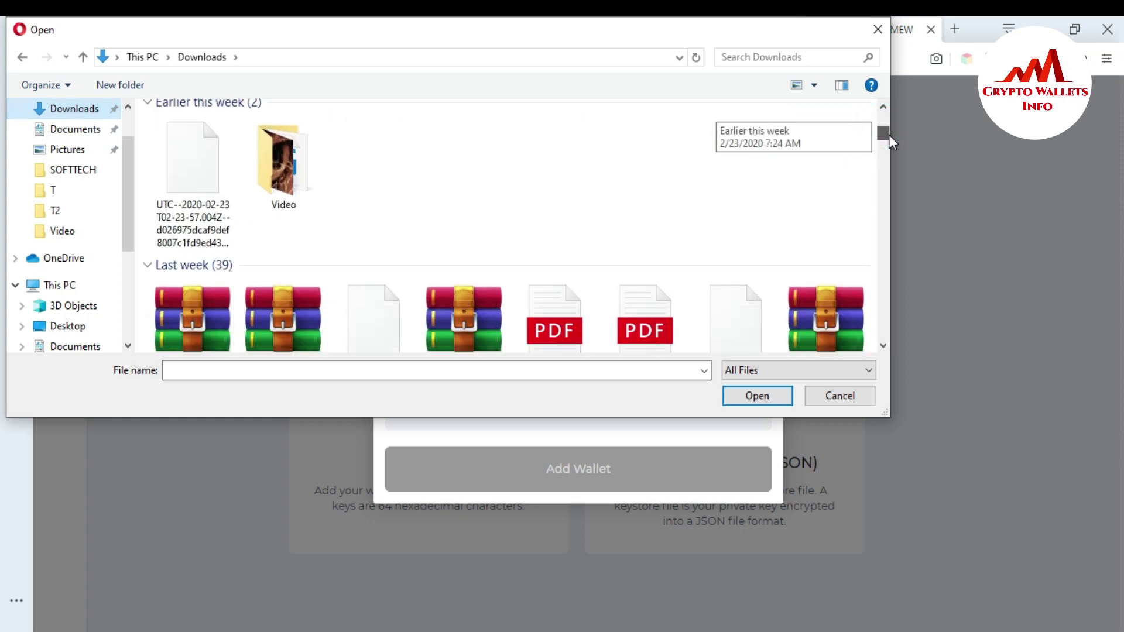
pyautogui.doubleClick(191, 173)
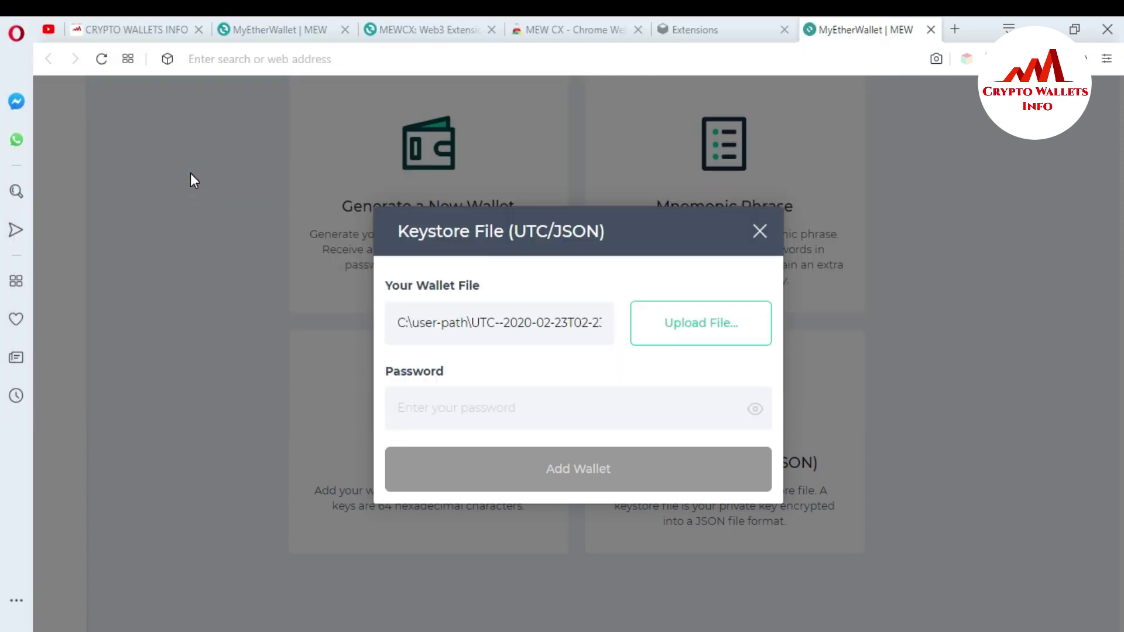
# Enter the keystore password and add the wallet with the nickname left blank, closing the success message
pyautogui.click(523, 409)
pyautogui.write('••••••')
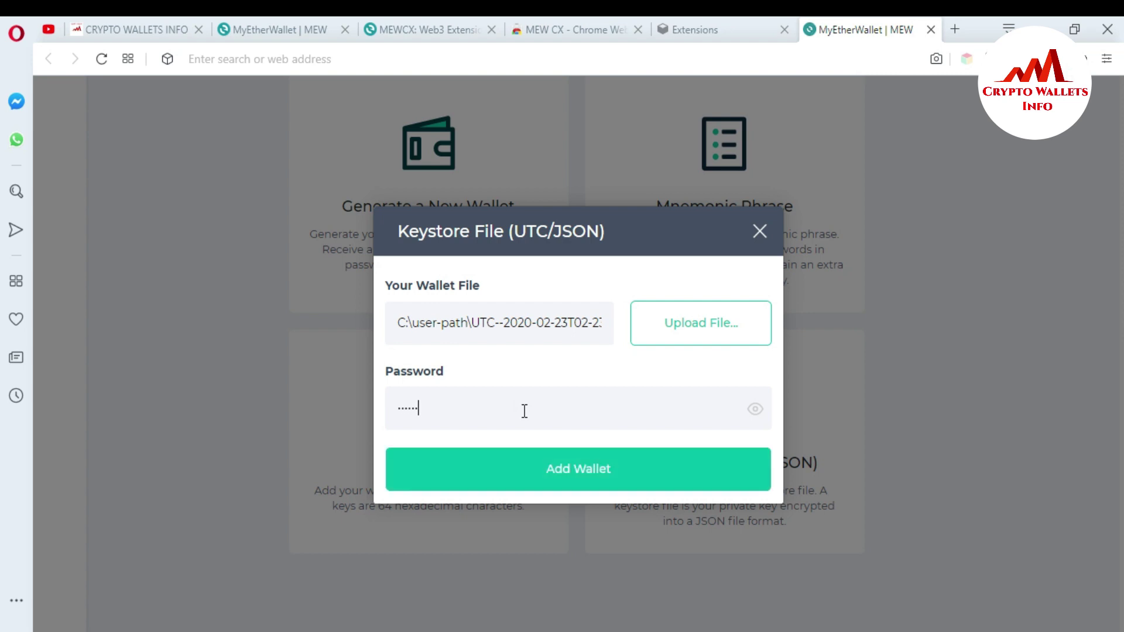
pyautogui.write('•••••••••')
pyautogui.click(574, 473)
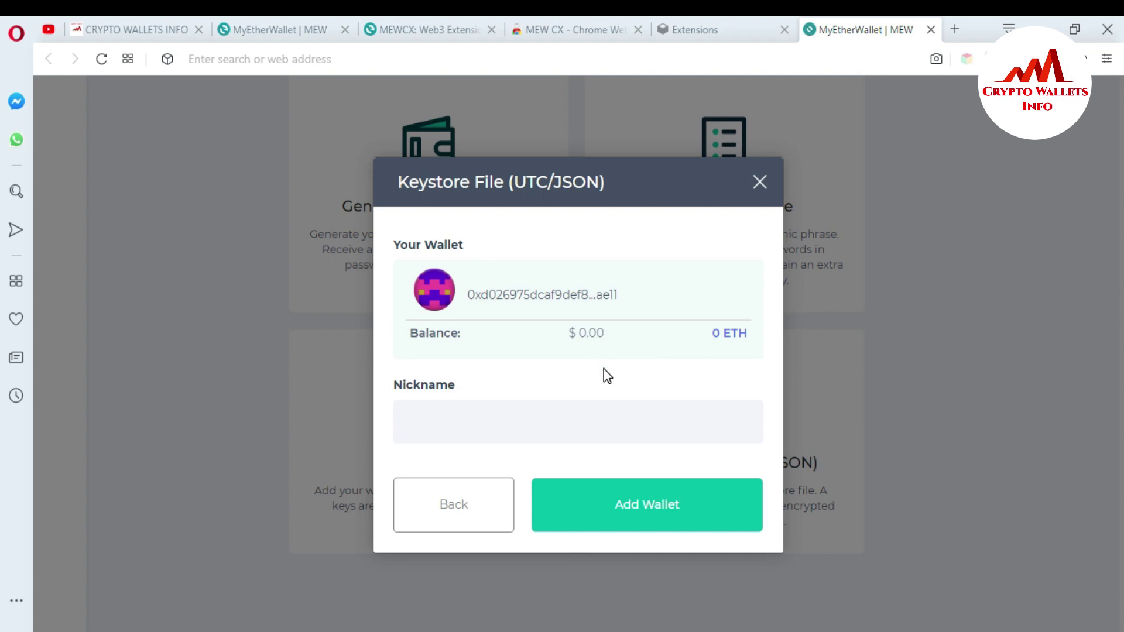
pyautogui.click(643, 517)
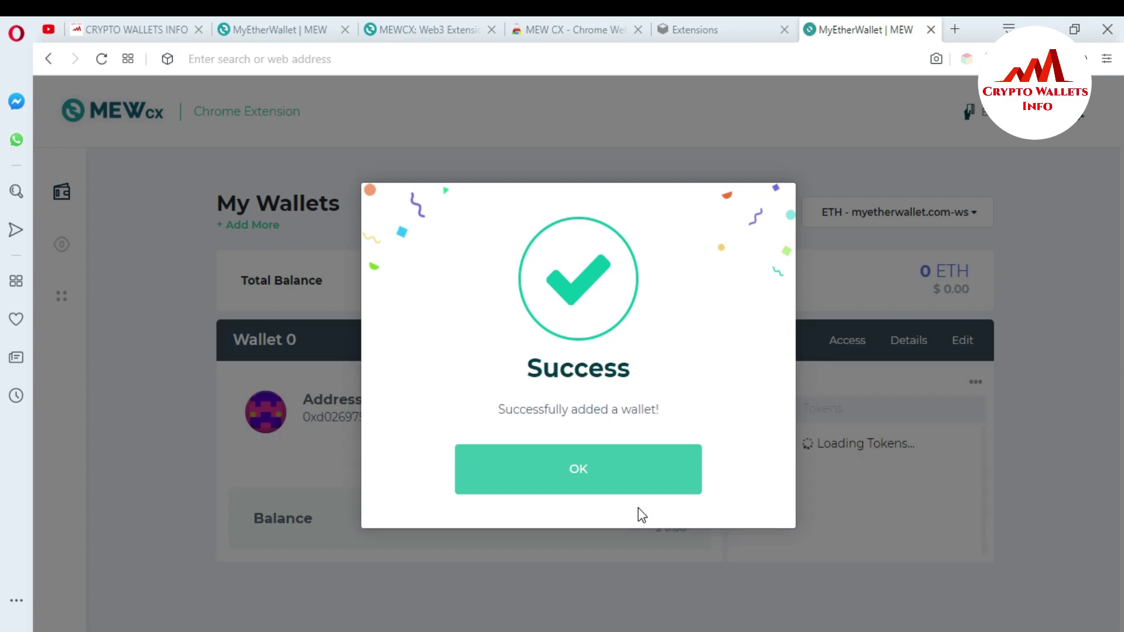
pyautogui.click(592, 484)
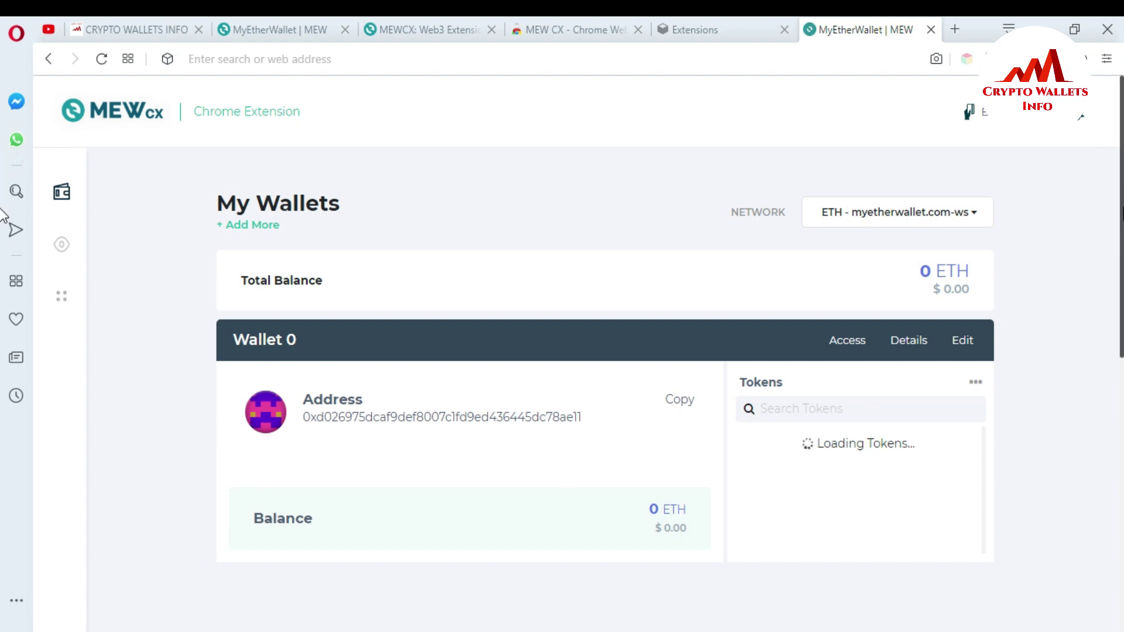
# Examine the added wallet's address, balance and token list on the My Wallets page
pyautogui.scroll(-3, 2, 222)
pyautogui.scroll(-1, 1, 222)
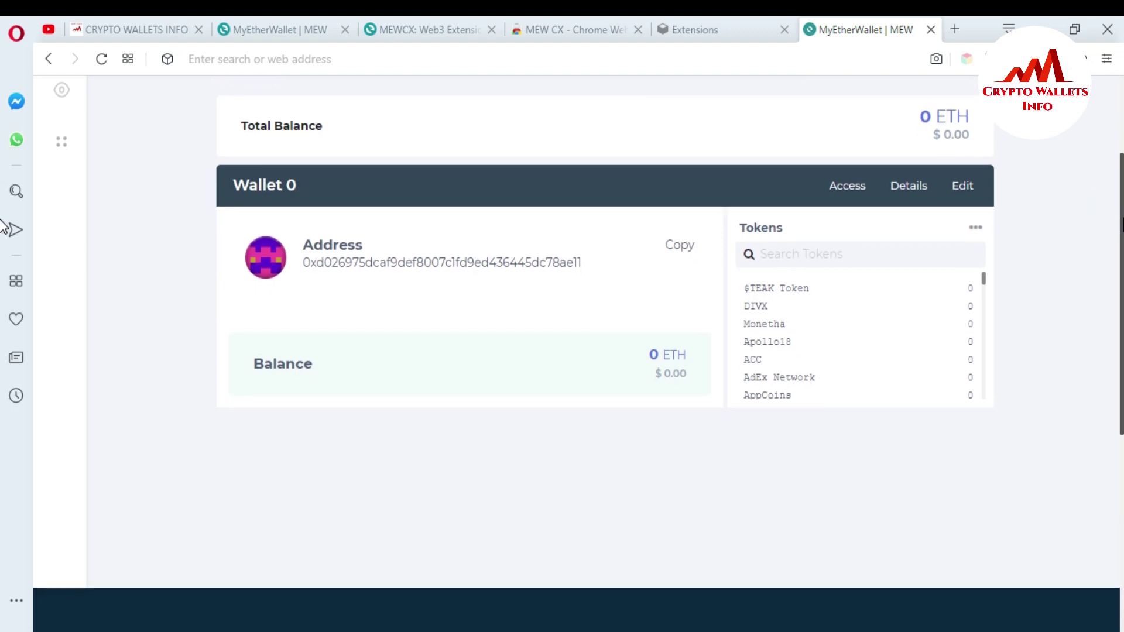
pyautogui.scroll(2, 2, 223)
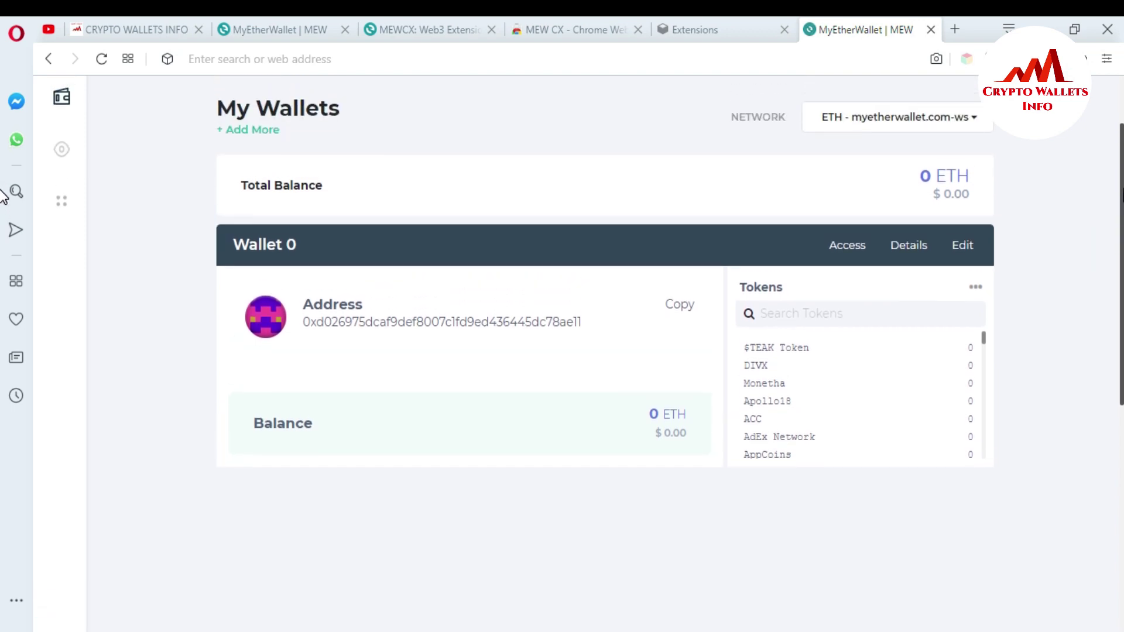
pyautogui.click(308, 326)
pyautogui.moveTo(324, 326); pyautogui.dragTo(571, 335)
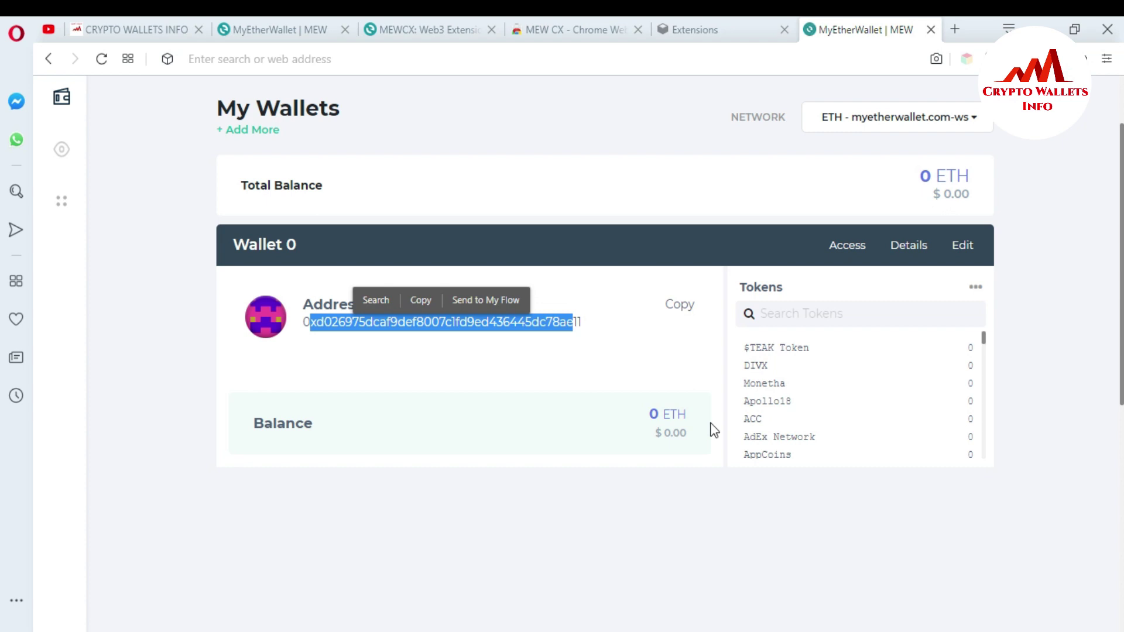
pyautogui.moveTo(654, 431); pyautogui.dragTo(686, 436)
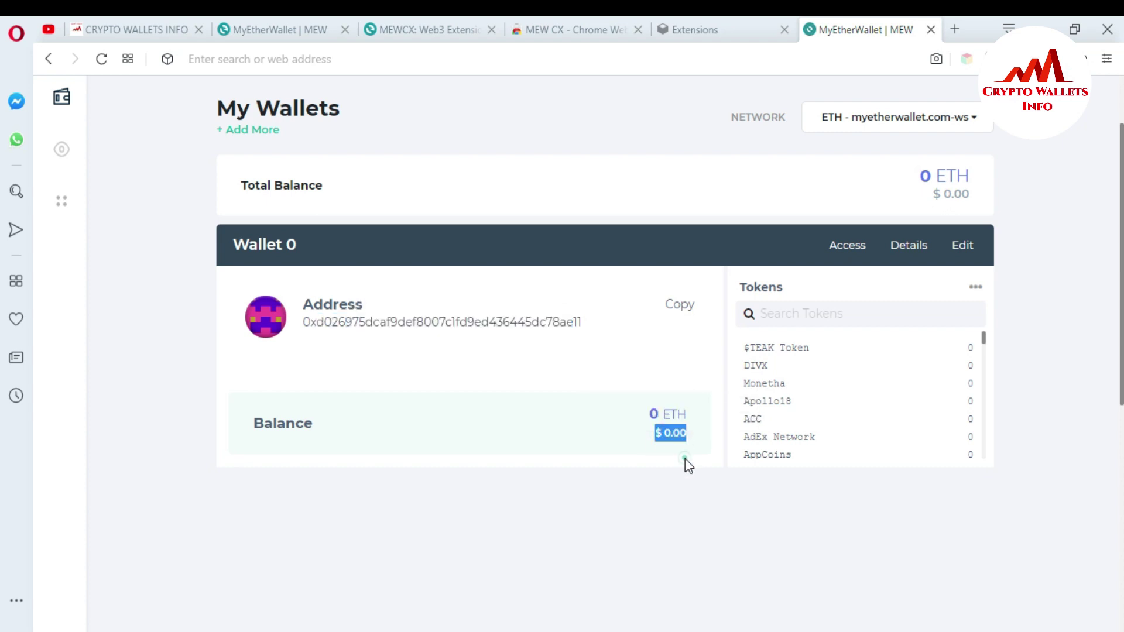
pyautogui.click(917, 312)
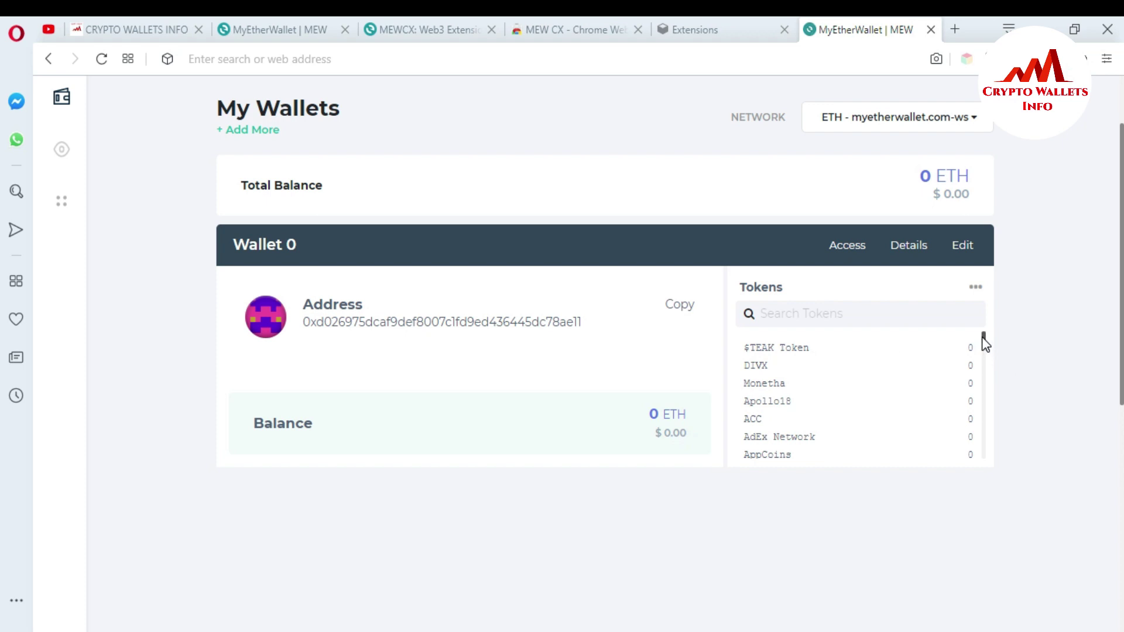
pyautogui.moveTo(983, 337); pyautogui.dragTo(982, 344)
pyautogui.moveTo(985, 350); pyautogui.dragTo(989, 407)
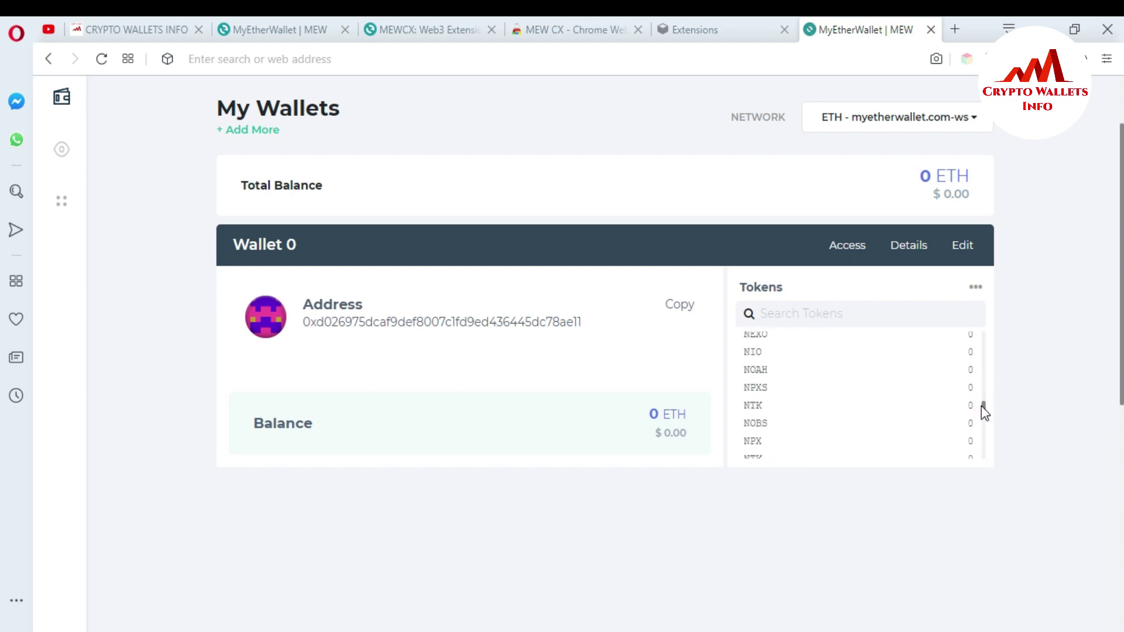
pyautogui.moveTo(983, 406); pyautogui.dragTo(983, 340)
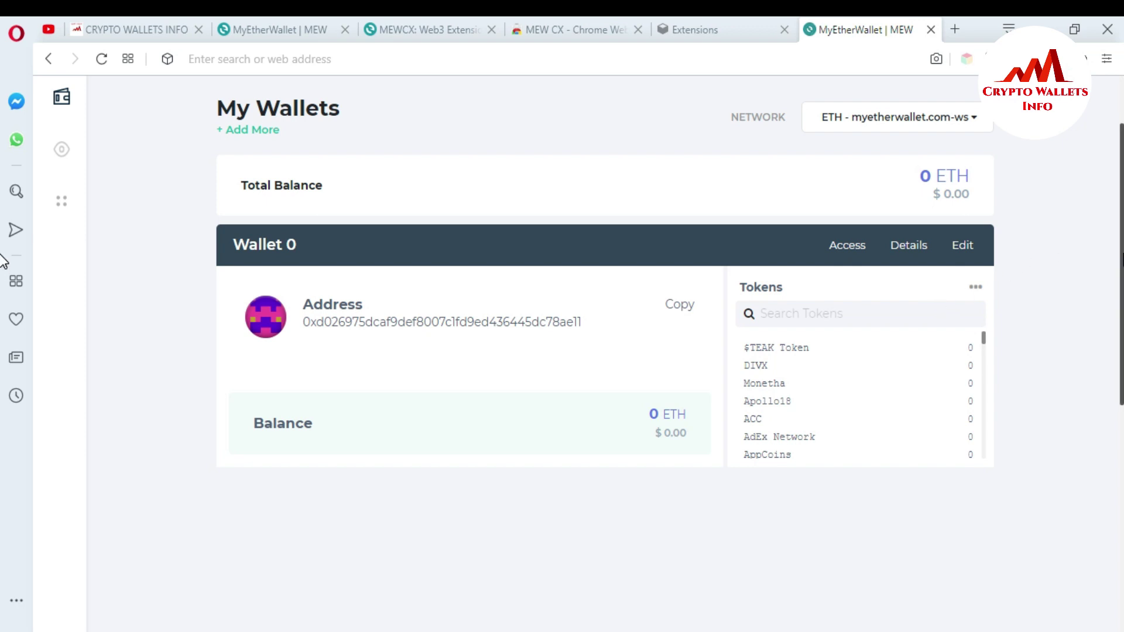
pyautogui.scroll(2, 3, 129)
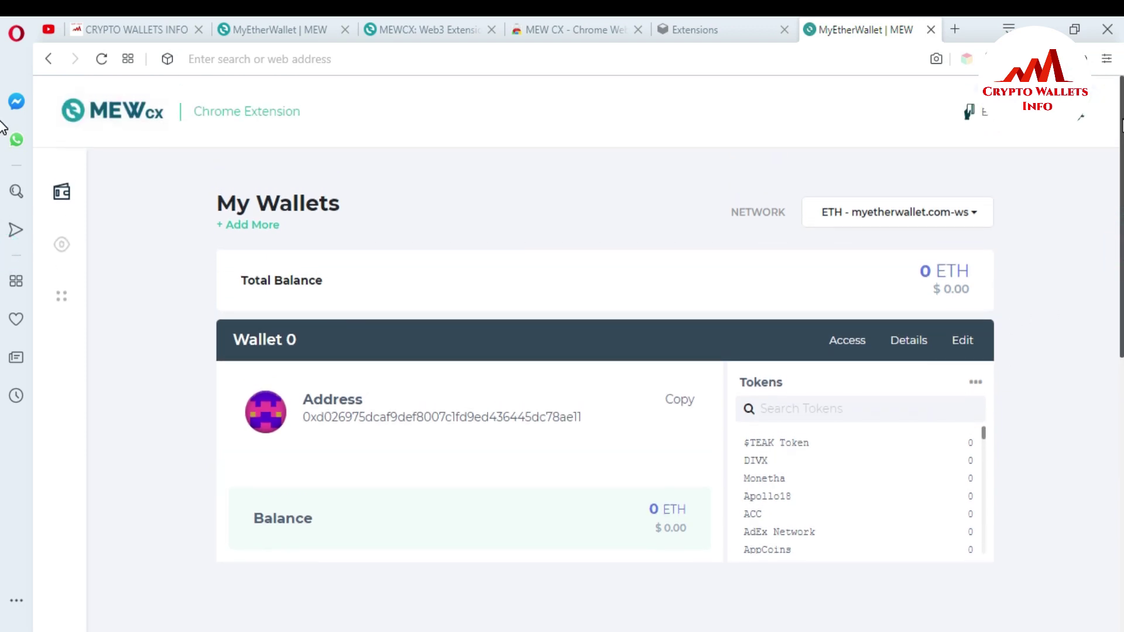